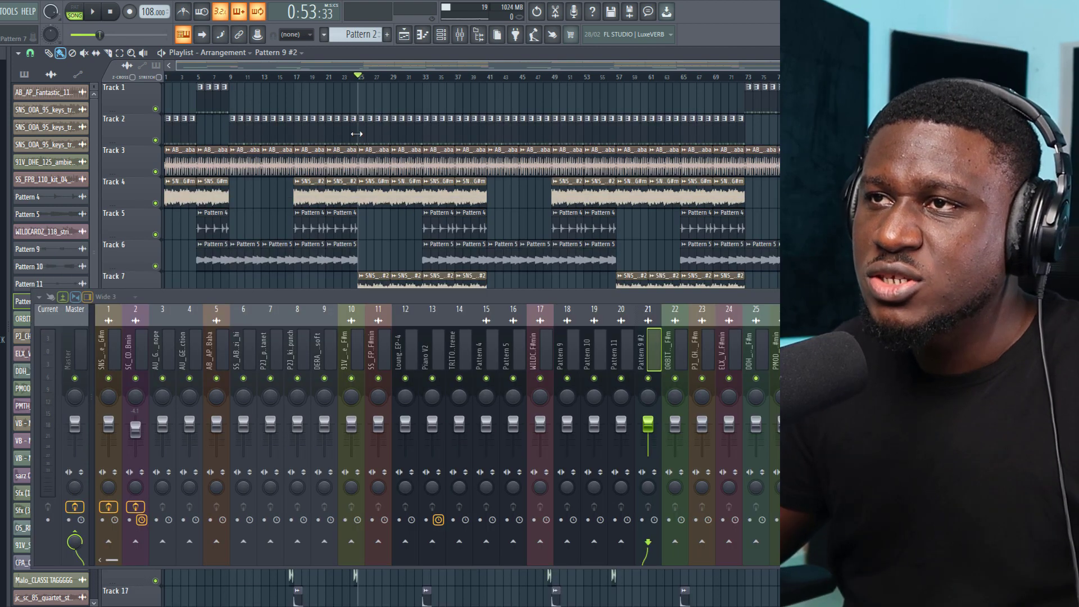
- Solo Track 2 and add a Fruity Parametric EQ 2 to the P2J_kick_punch mixer track
right_click(156, 140)
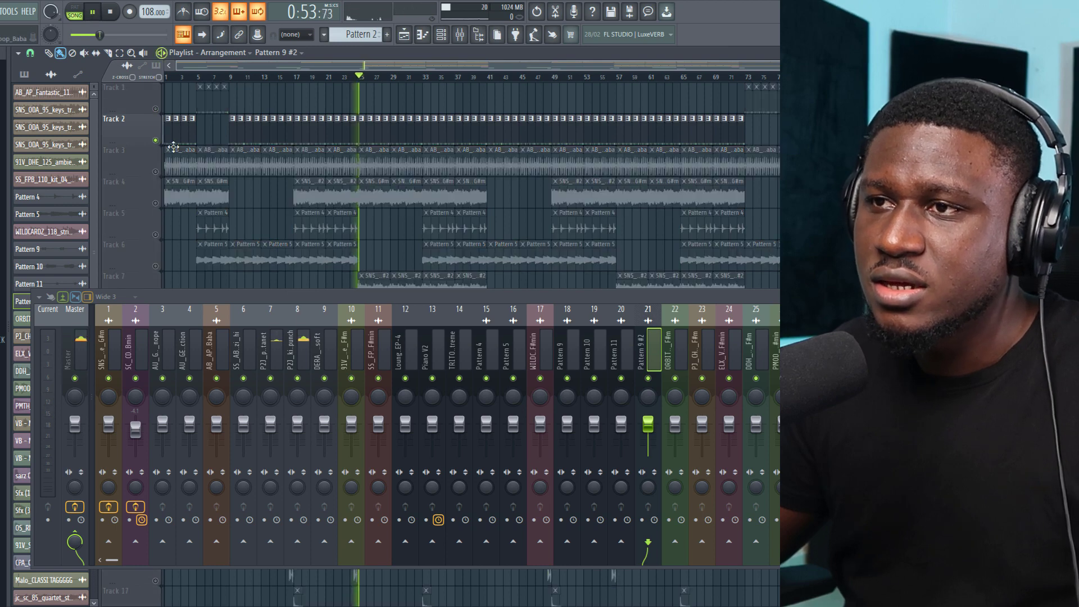
key(space)
click(303, 353)
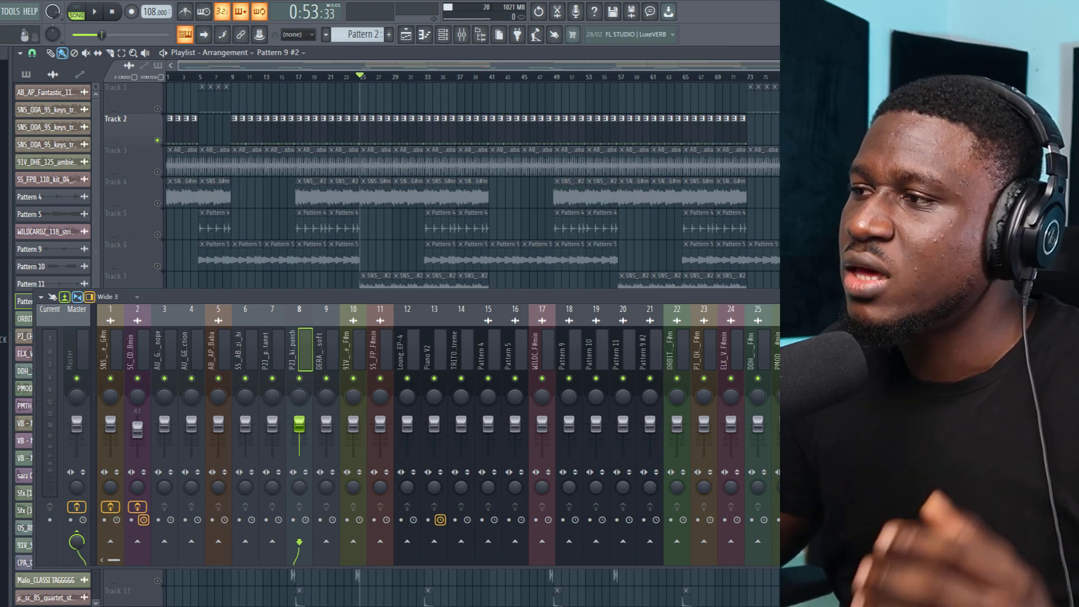
click(801, 354)
click(699, 508)
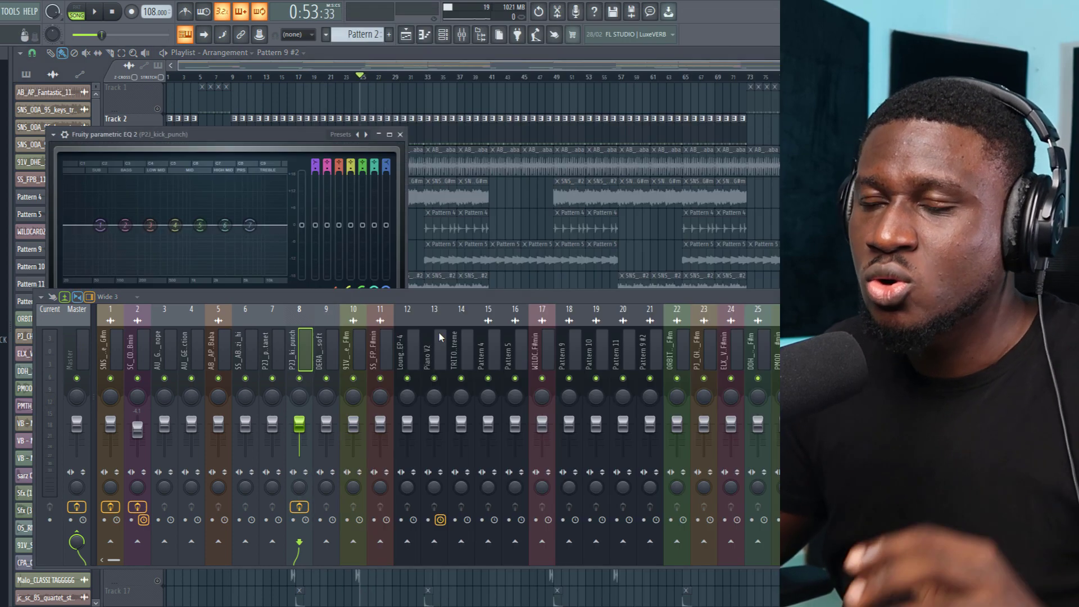
drag(232, 135, 423, 108)
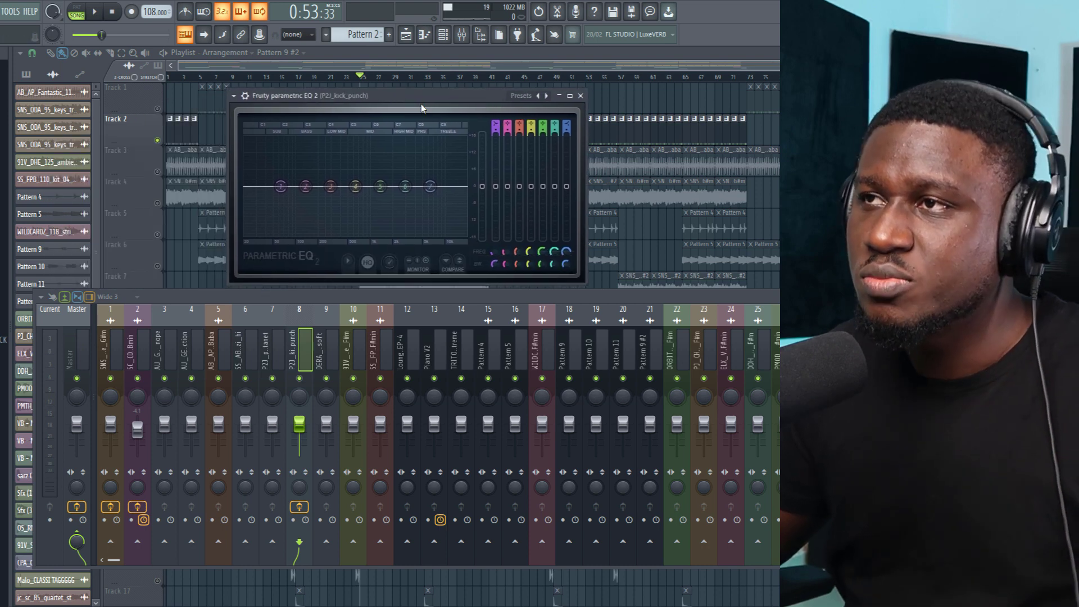
- Apply the 20Hz + 18kHz cut preset to the kick punch's equalizer and close its window
click(538, 96)
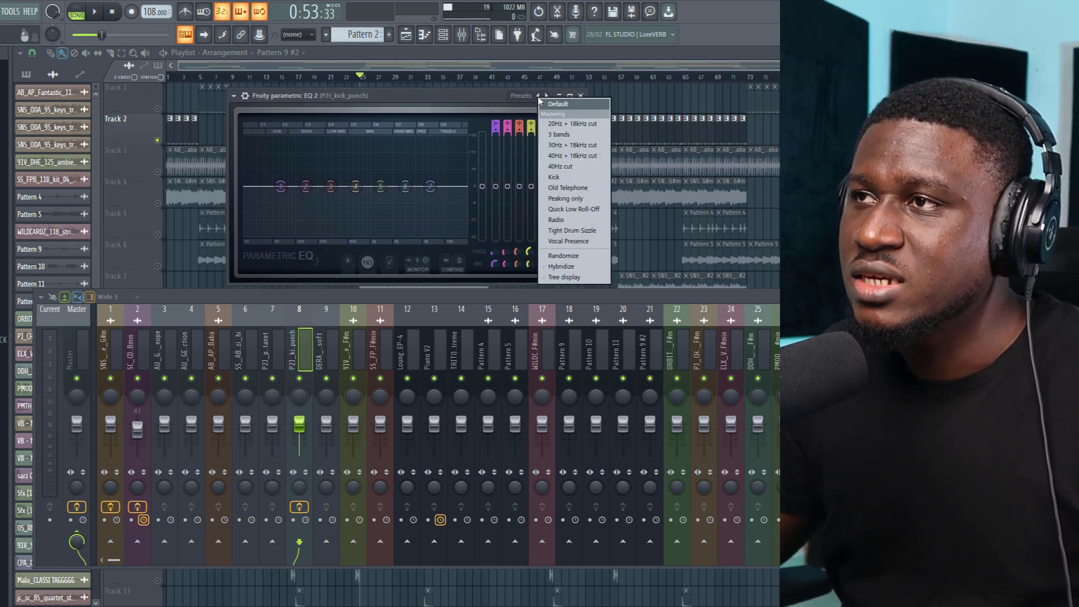
click(561, 125)
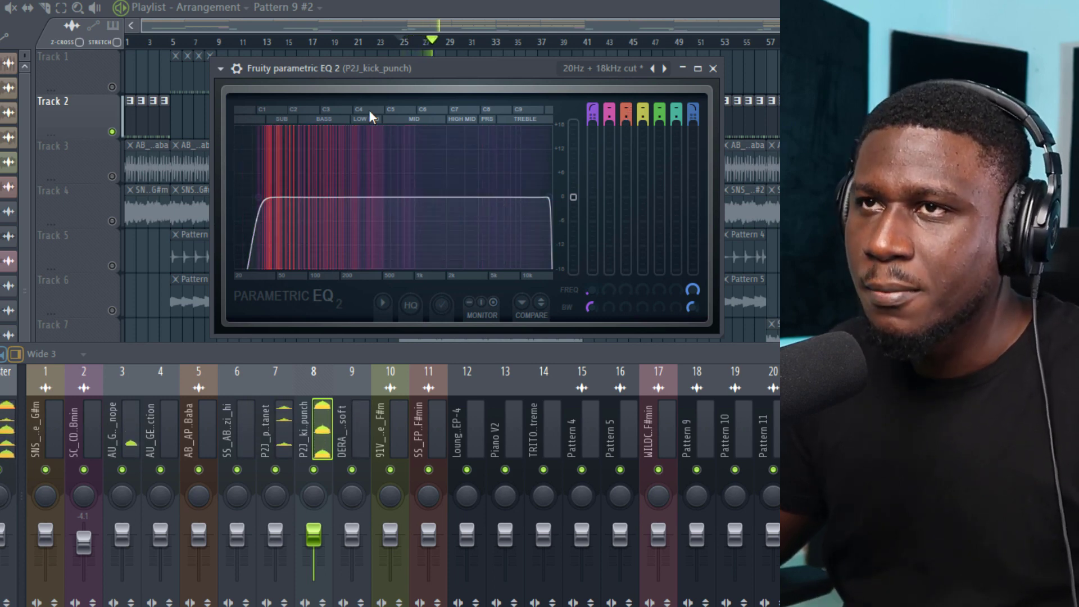
click(714, 70)
- Solo Track 12 and set the PMTH_808_F#m_01 #2 equalizer to the 20Hz + 18kHz cut preset with its low cut raised above 50 Hz
scroll(174, 157, down, 8)
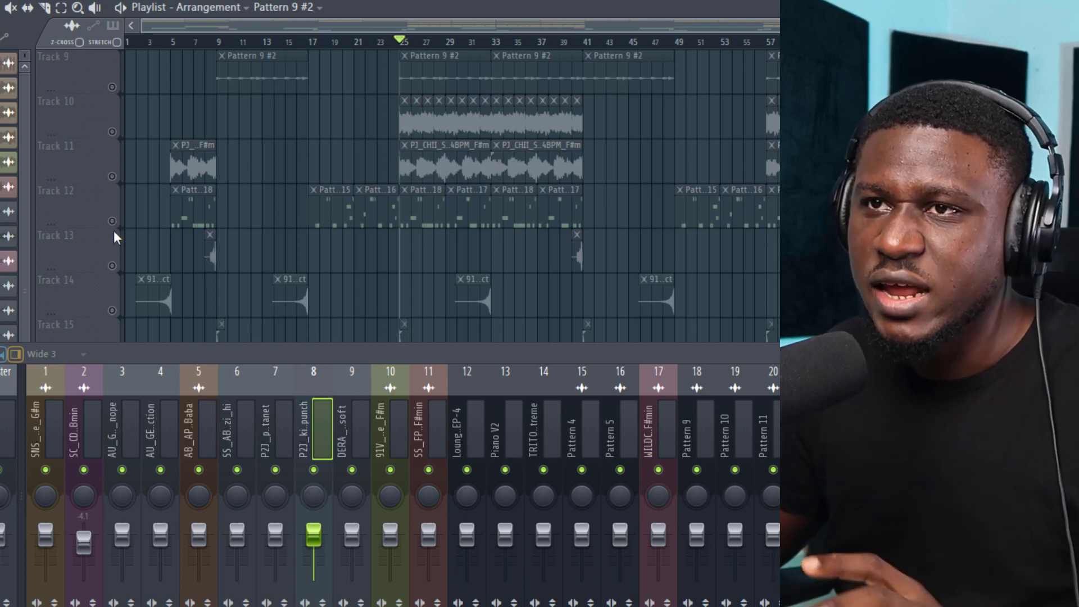
click(112, 221)
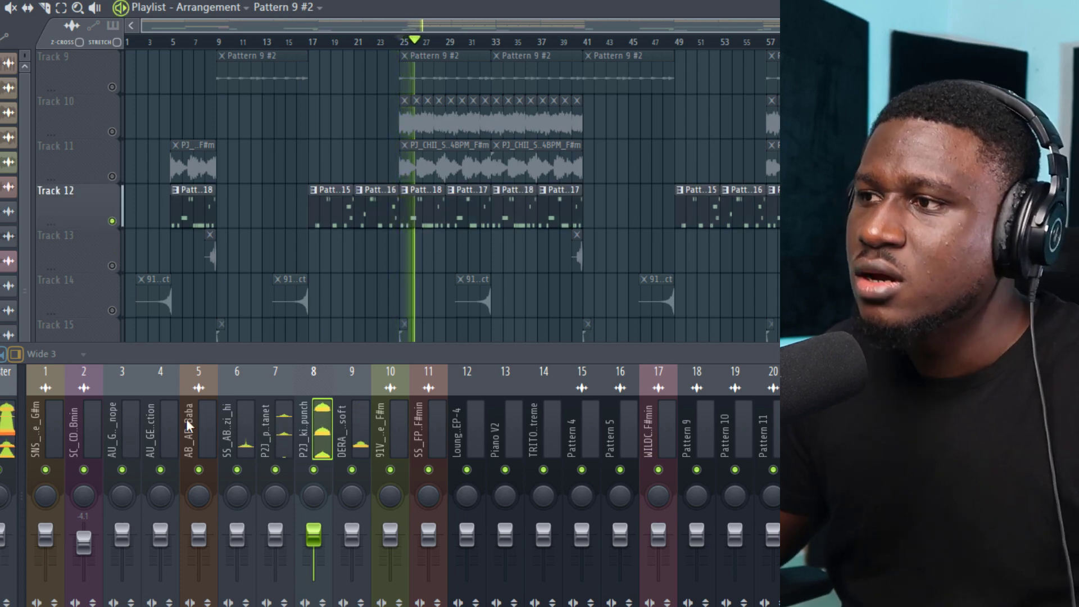
key(space)
click(419, 212)
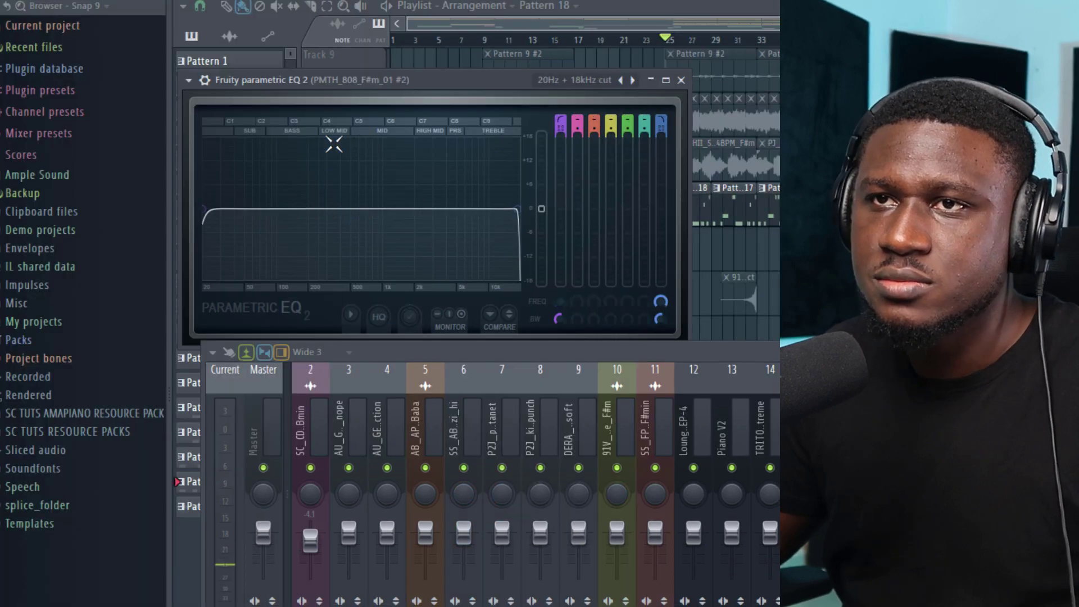
drag(203, 209, 269, 209)
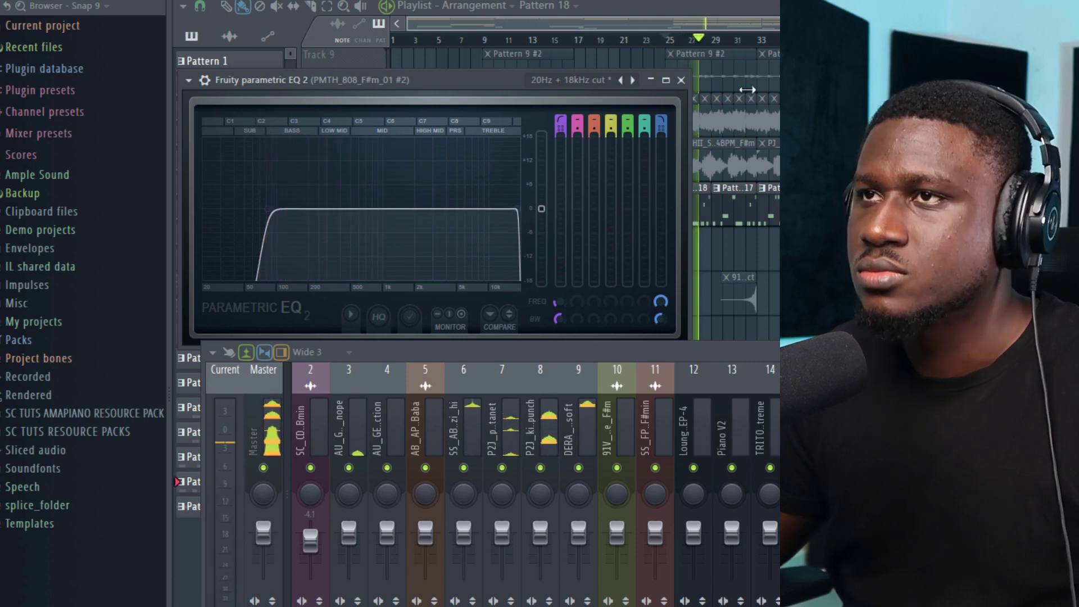
click(681, 80)
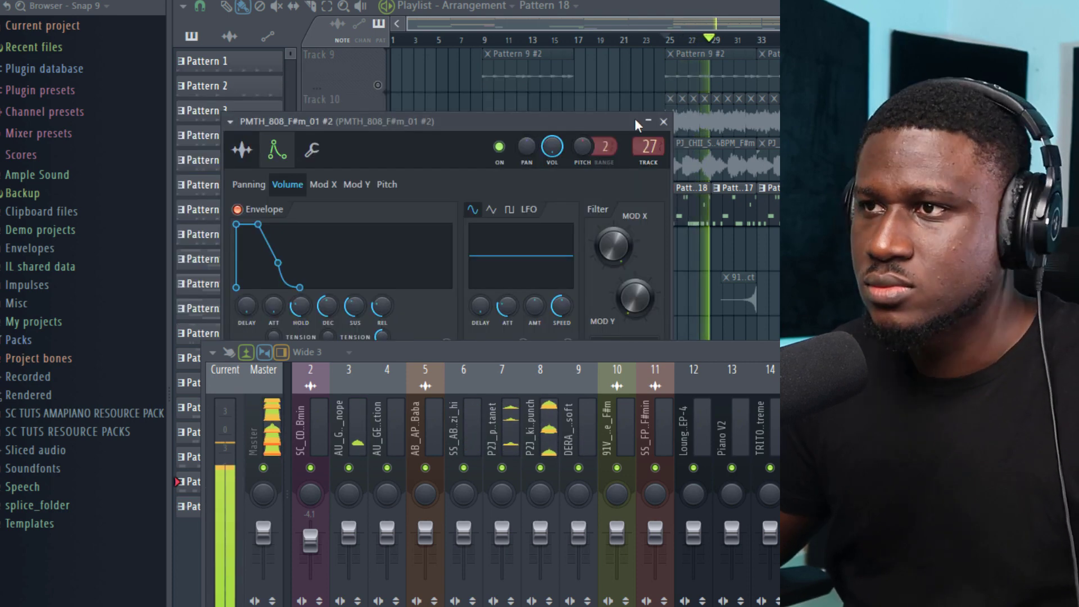
click(664, 122)
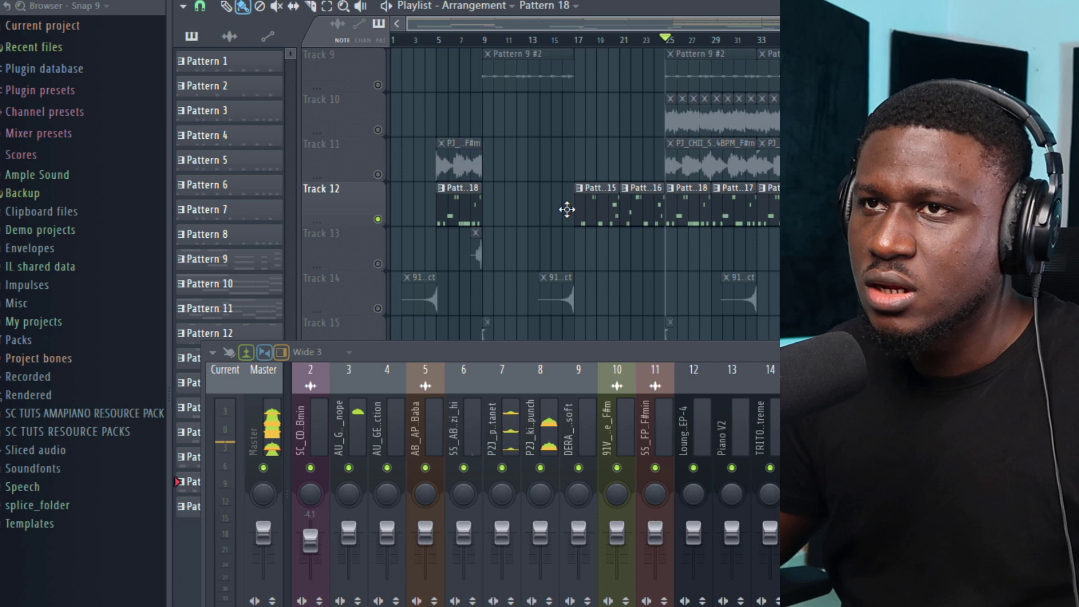
- Audition Tracks 11, 10 and 7 in solo, one after another
ctrl+click(377, 218)
ctrl+click(378, 174)
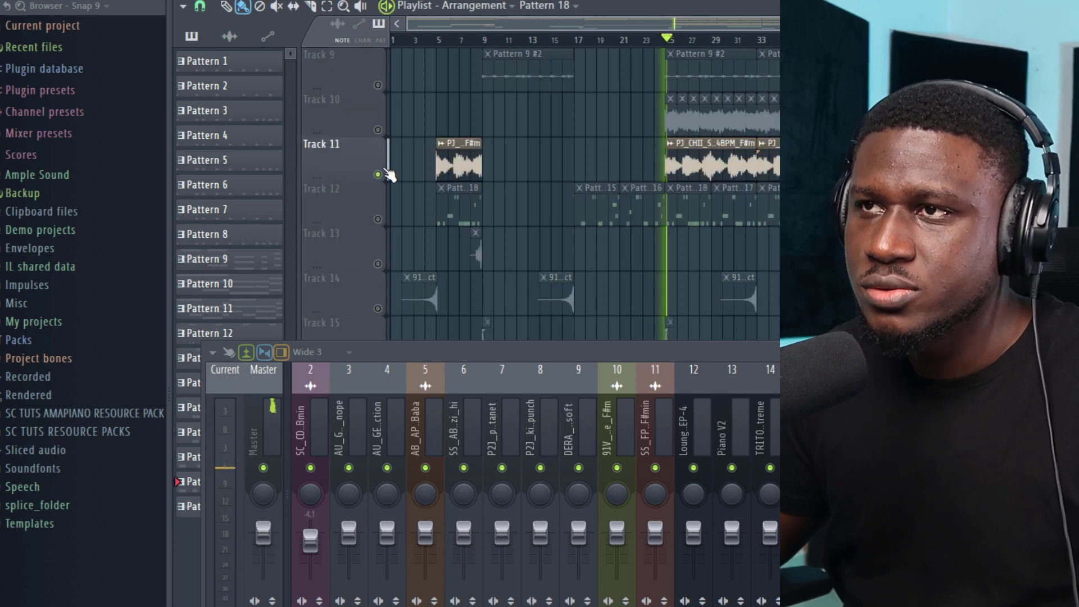
ctrl+click(378, 130)
scroll(379, 140, up, 4)
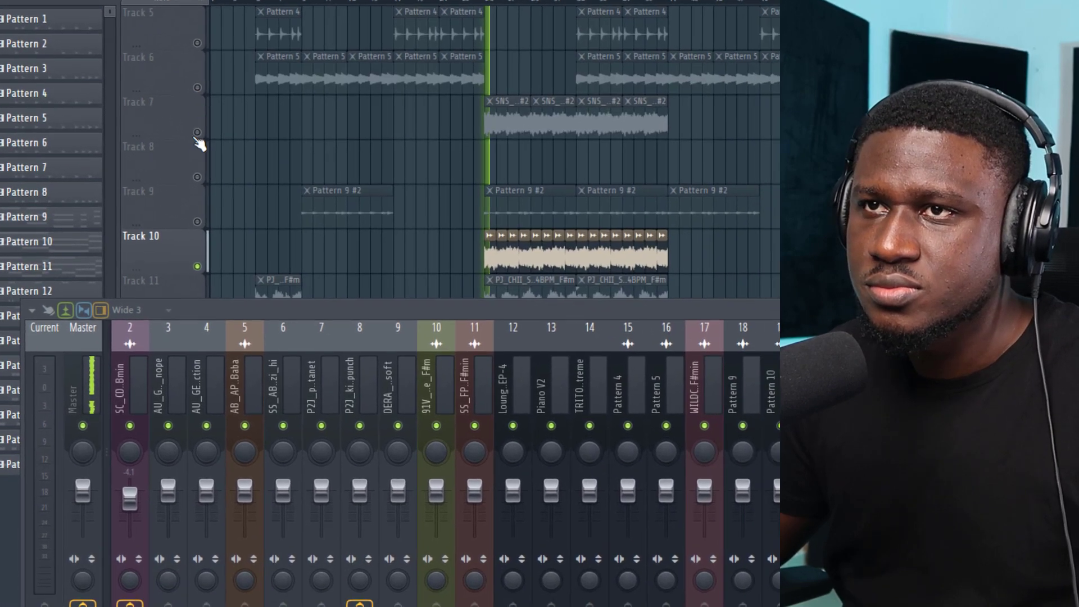
ctrl+click(196, 132)
key(space)
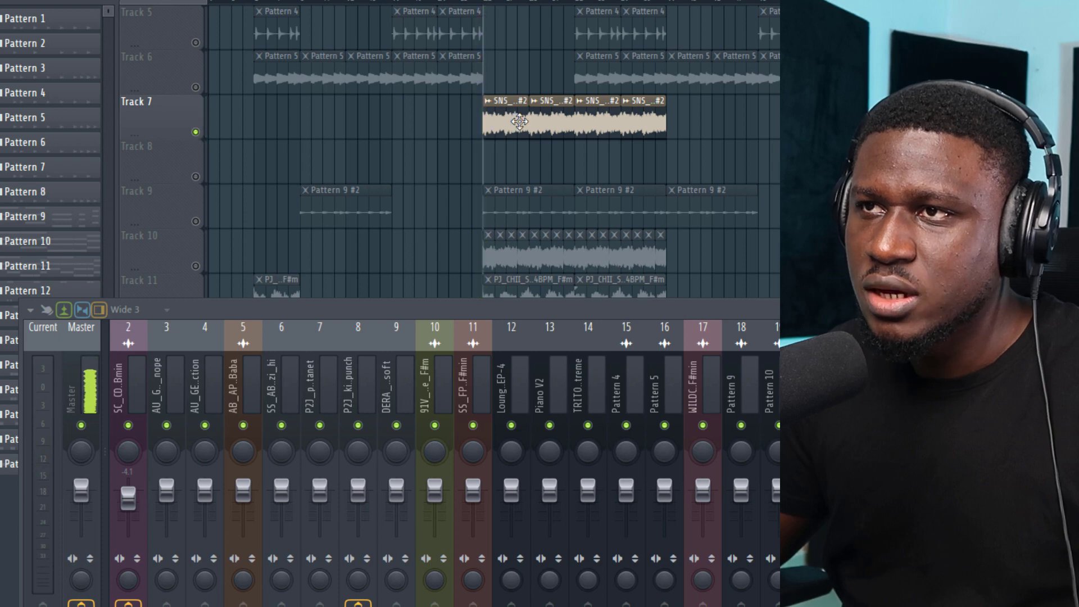
- Add a Fruity Parametric EQ 2 to the SNS_ODA_95_keys_trem_fade_G#m mixer track and play the clip through it
double_click(513, 119)
click(955, 360)
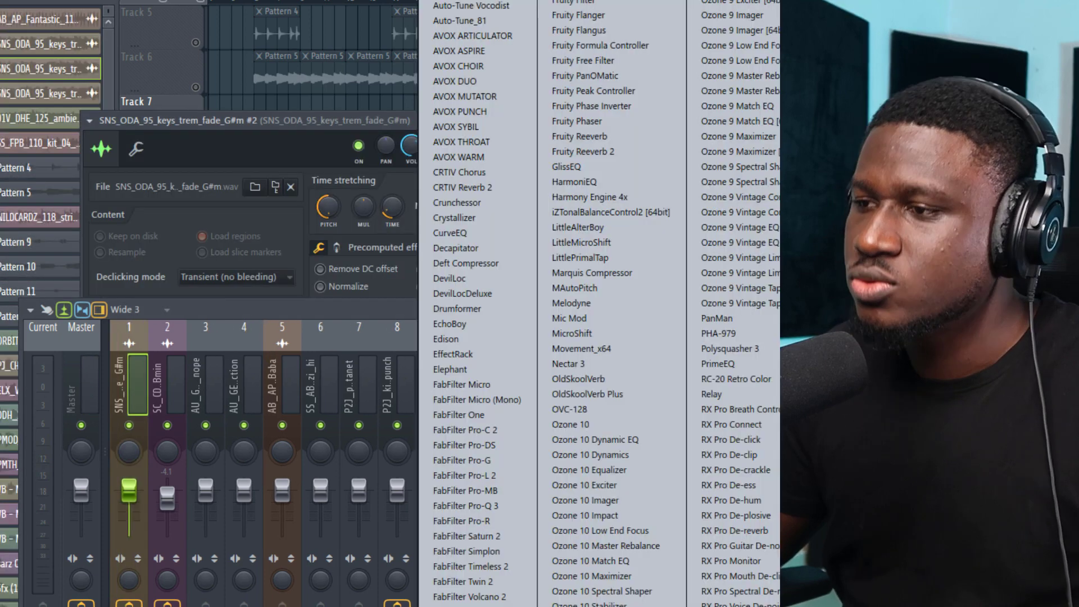
click(843, 168)
key(space)
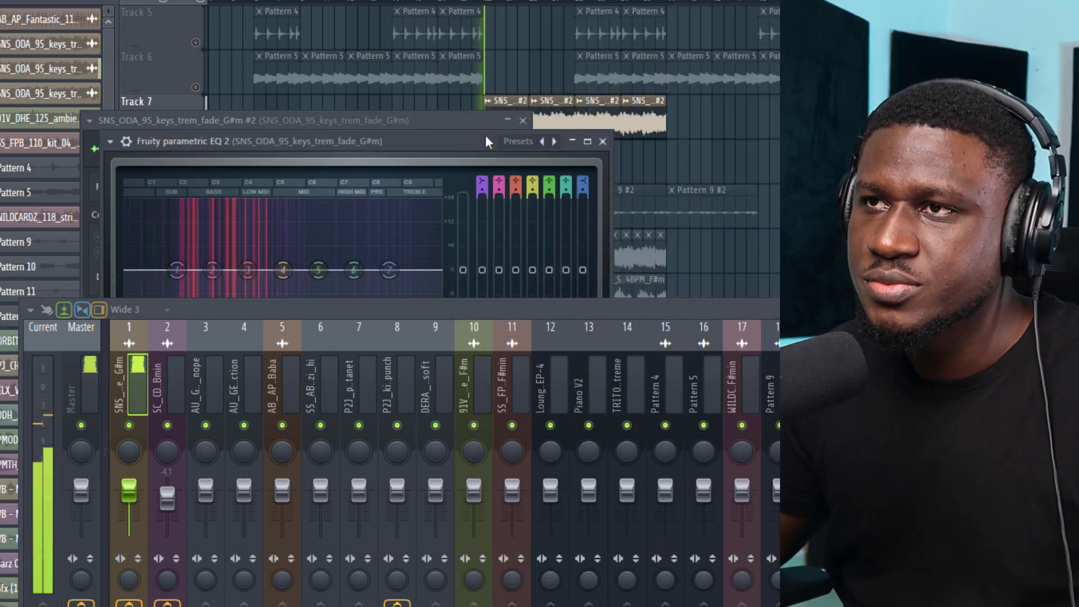
drag(485, 135, 582, 46)
key(space)
- Set band 1 of the keys' equalizer to a high-pass filter with a steeper slope order
right_click(265, 178)
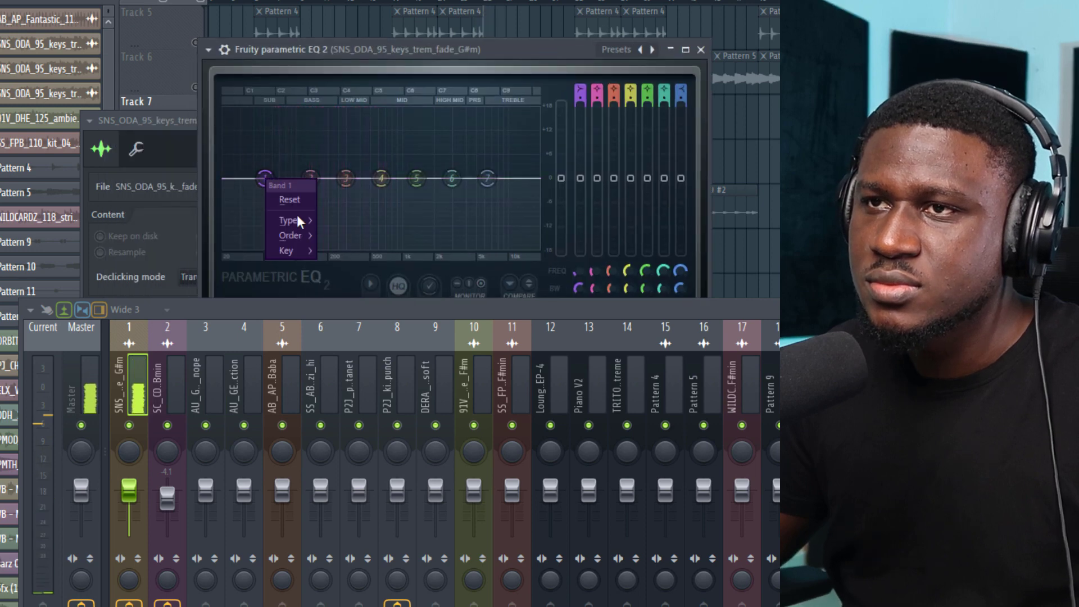
mouse_move(297, 219)
click(344, 266)
right_click(264, 179)
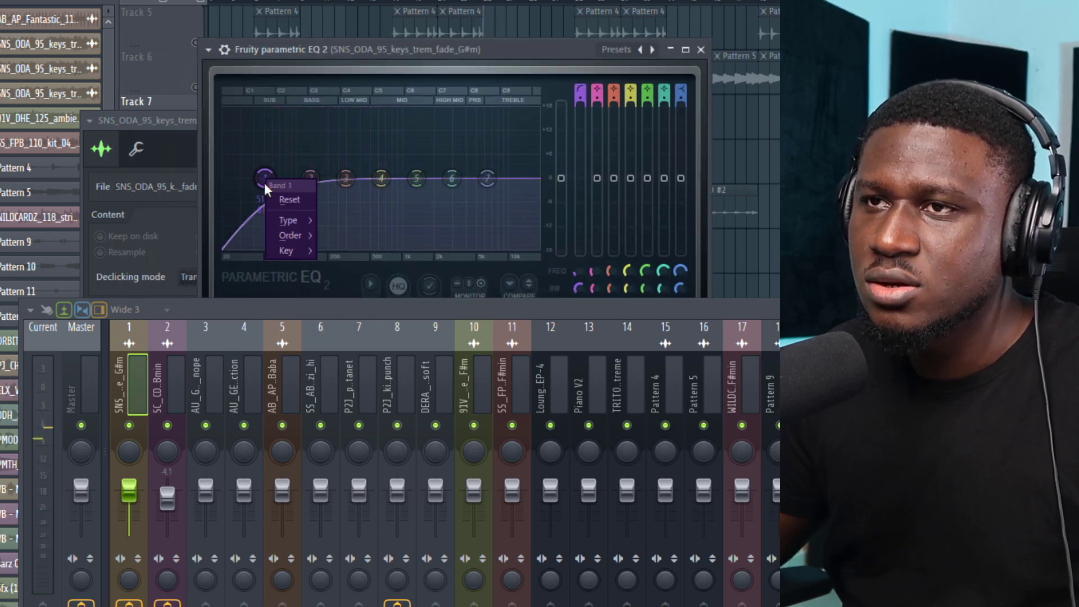
click(337, 234)
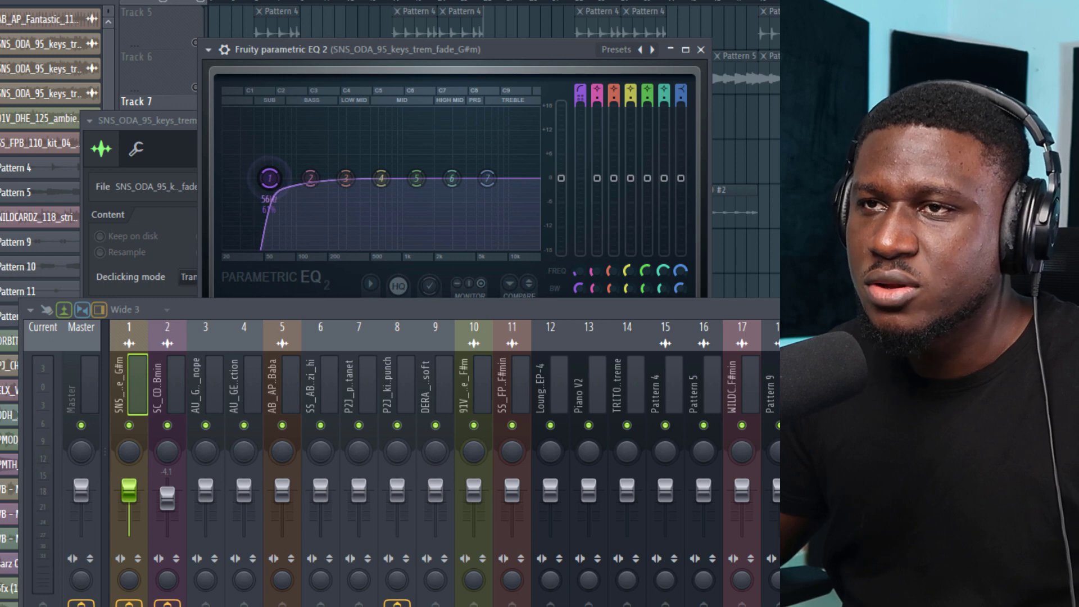
- Raise band 1's cutoff on the keys' equalizer to about 61 Hz while auditioning, and close the equalizer and channel windows
key(space)
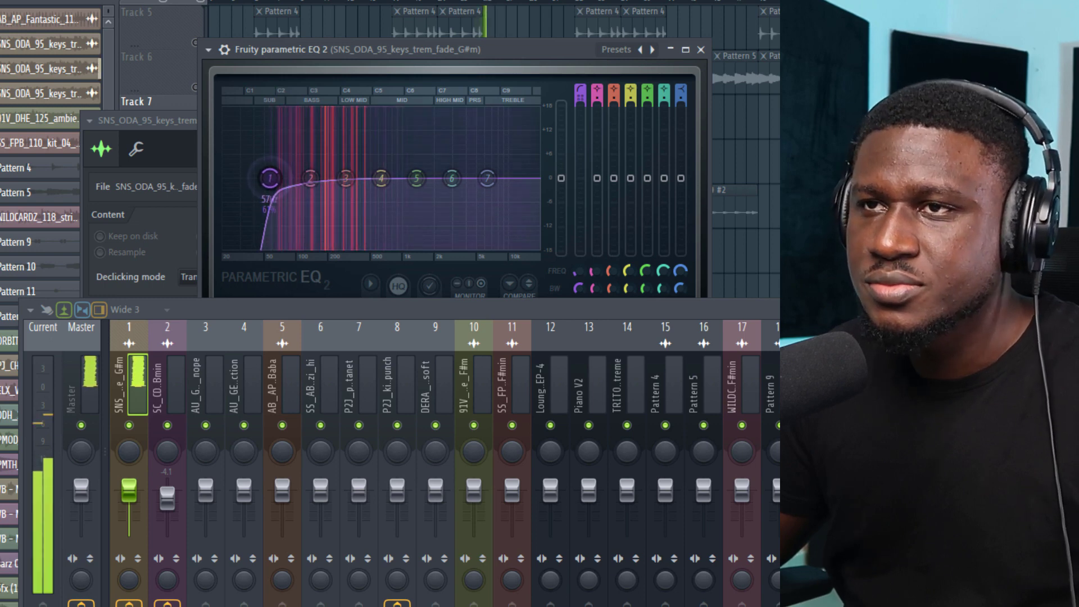
drag(270, 178, 272, 178)
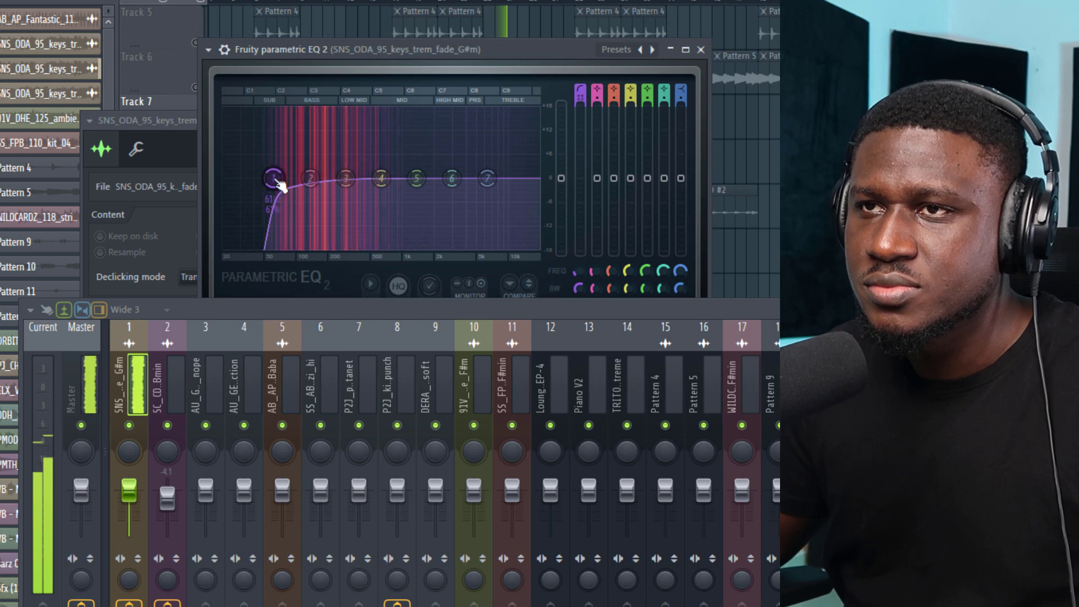
key(space)
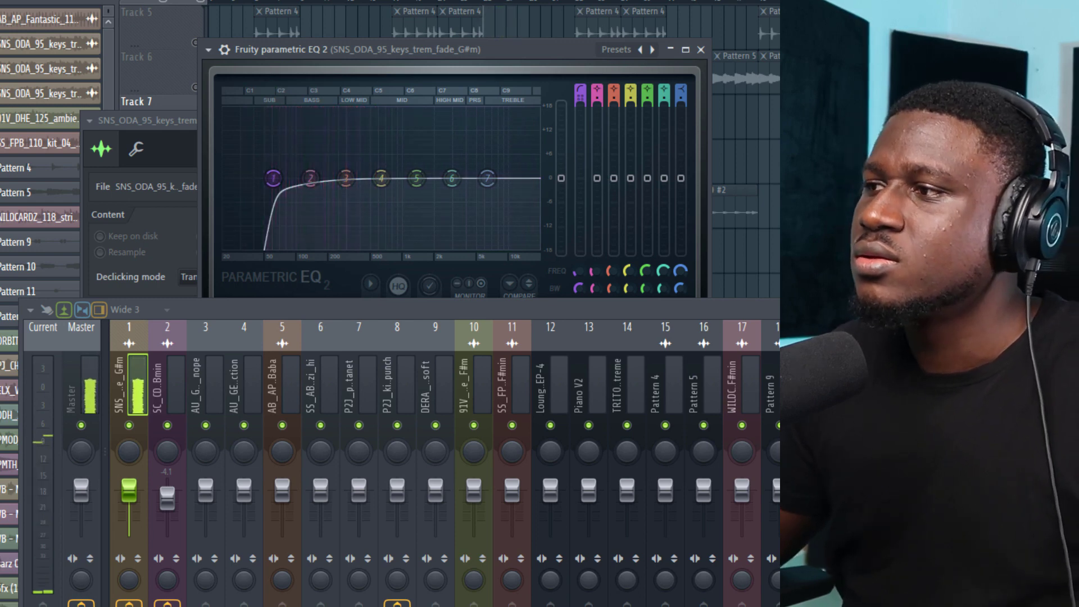
key(space)
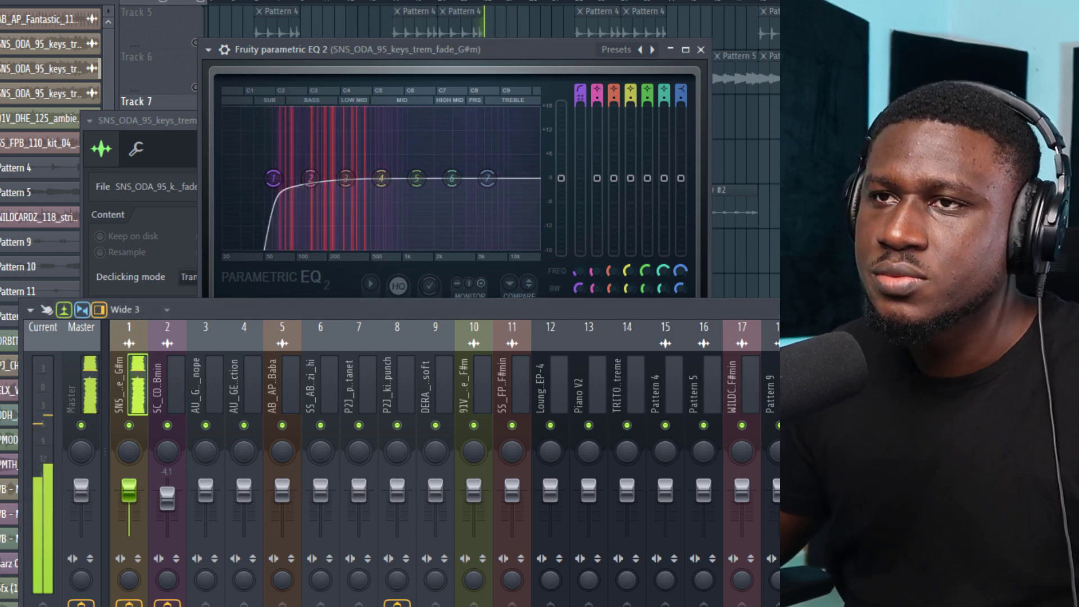
click(700, 50)
click(523, 120)
- Audition Tracks 4, 3 and 2 in solo, one after another
scroll(330, 78, up, 3)
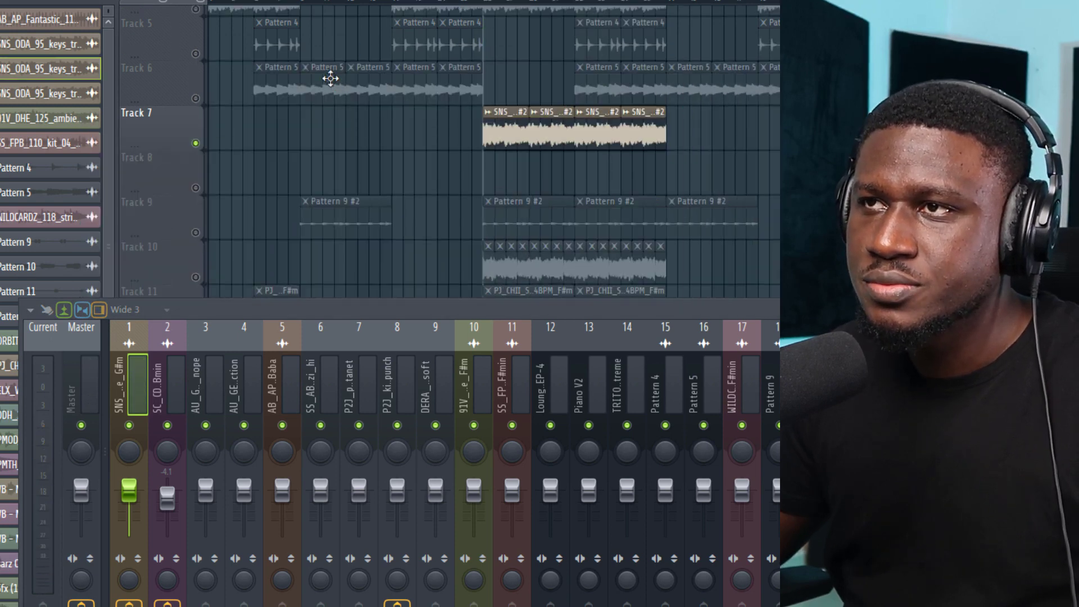
right_click(196, 132)
key(space)
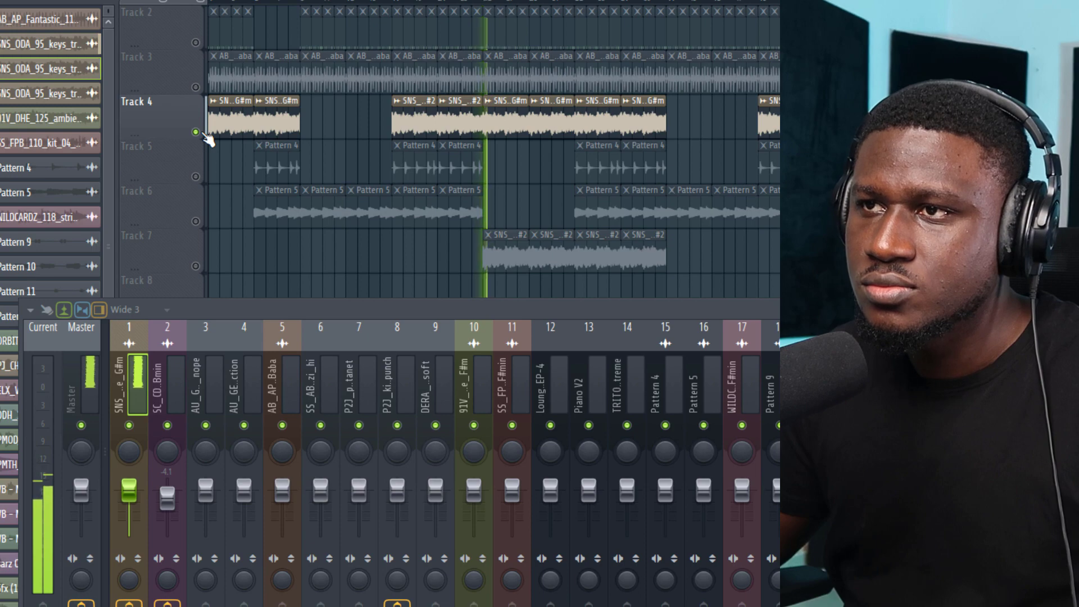
right_click(196, 88)
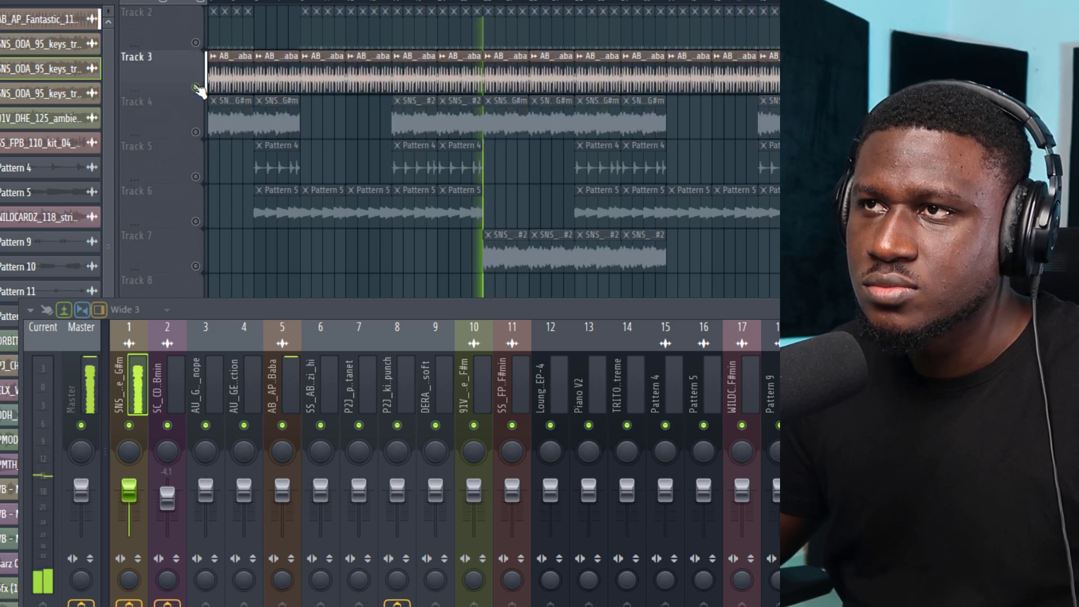
scroll(198, 86, up, 1)
right_click(195, 87)
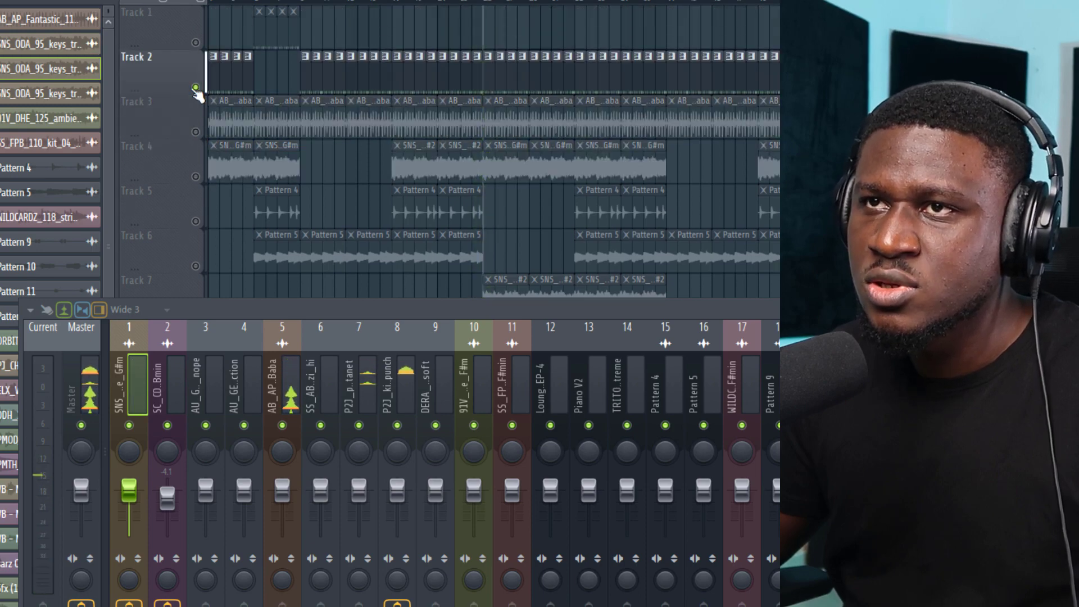
- Turn off the solo on Track 2 and review the full arrangement during playback
right_click(196, 87)
scroll(365, 169, down, 8)
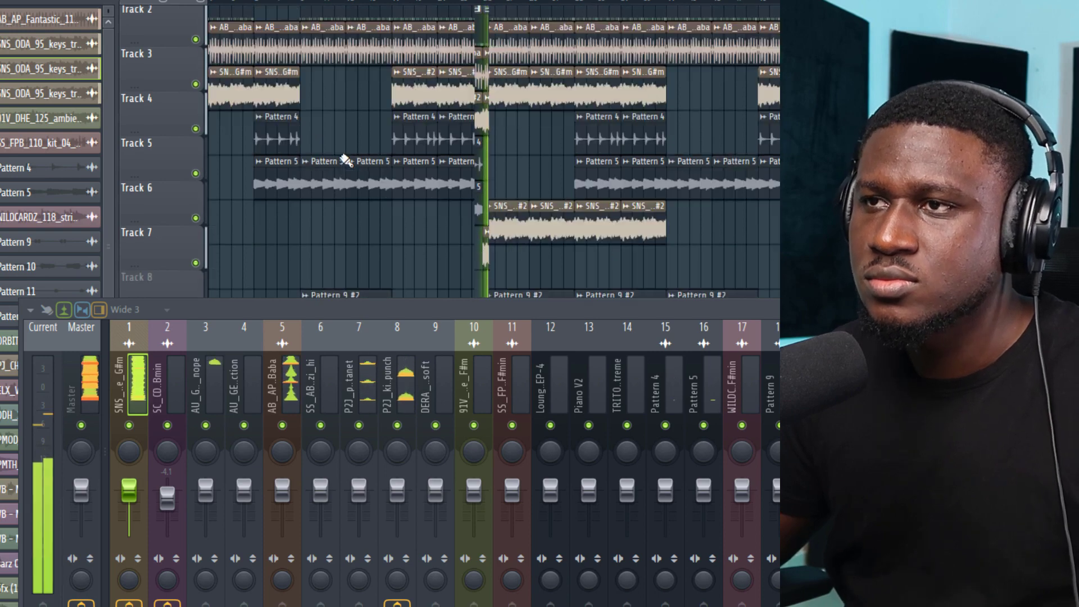
scroll(404, 178, down, 2)
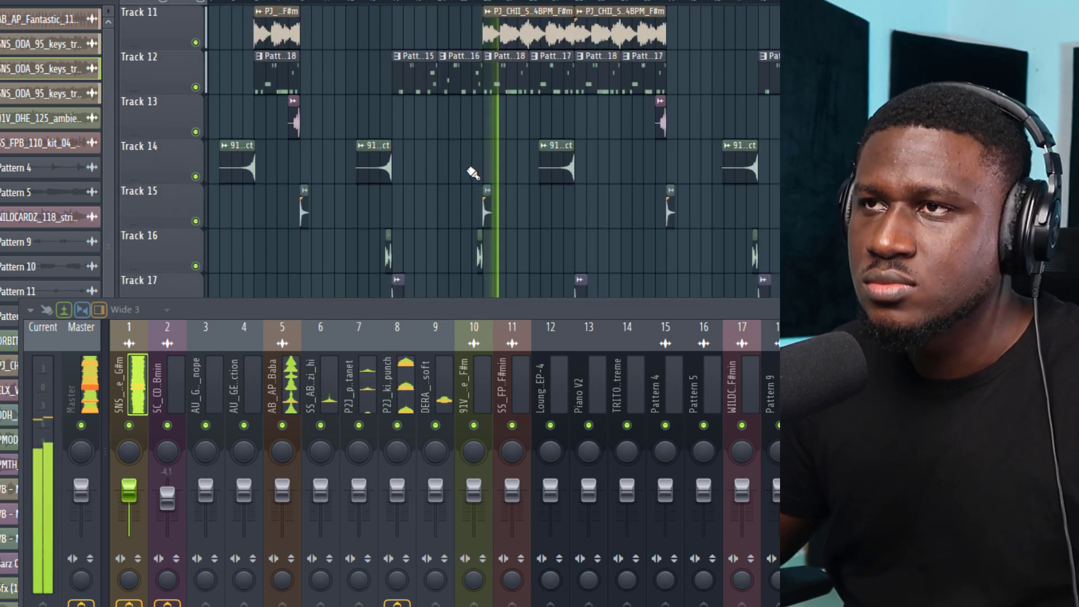
scroll(474, 174, up, 1)
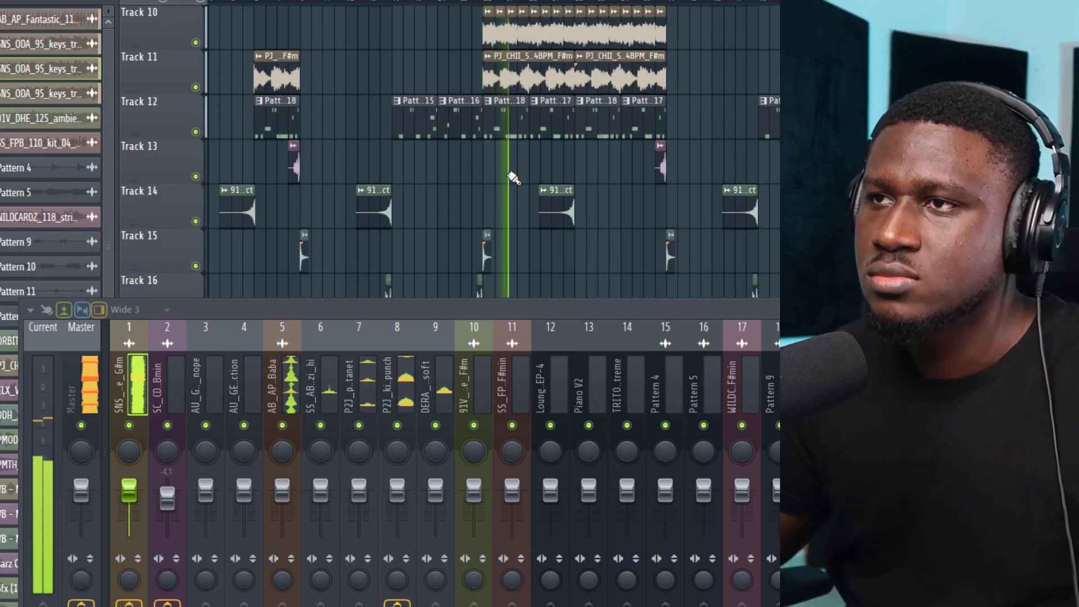
scroll(636, 211, up, 4)
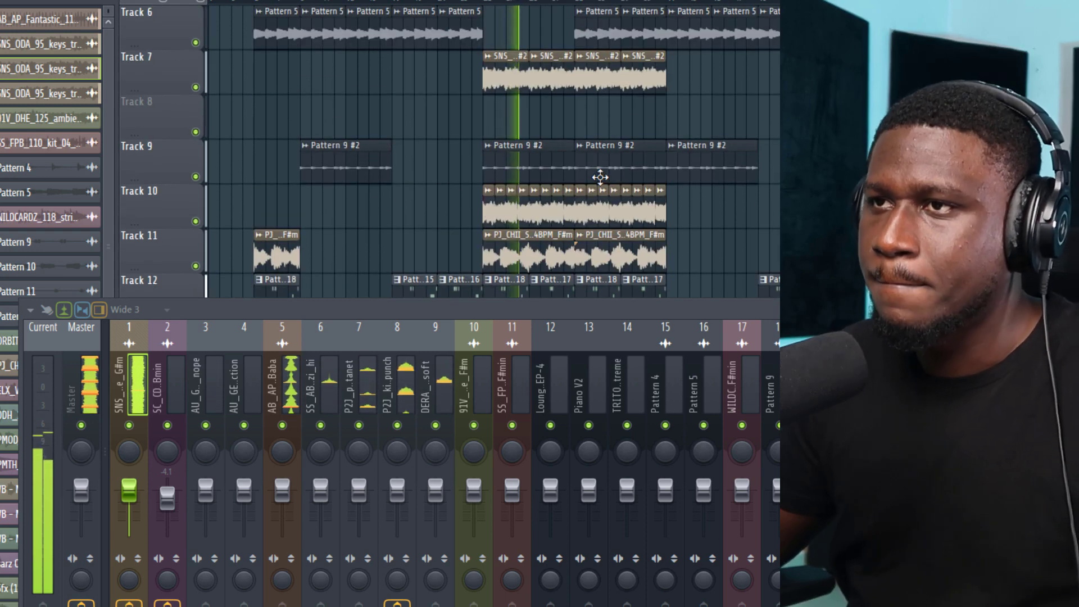
scroll(595, 180, down, 1)
scroll(595, 180, down, 2)
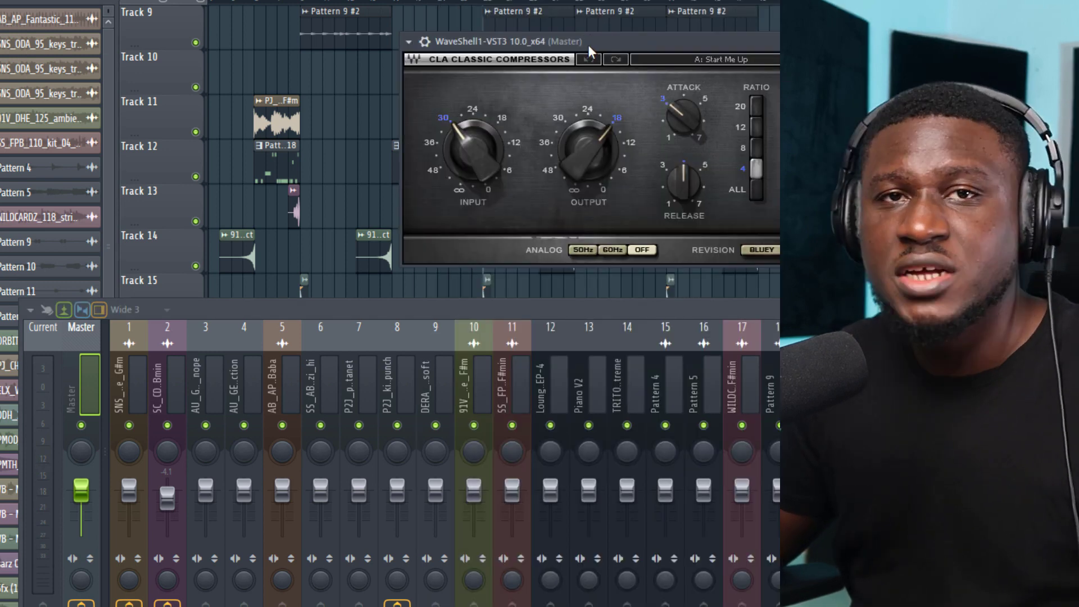
- Audition the beat with the CLA-76 compressor on the Master and reveal the plugin's wrapper options
drag(587, 45, 514, 38)
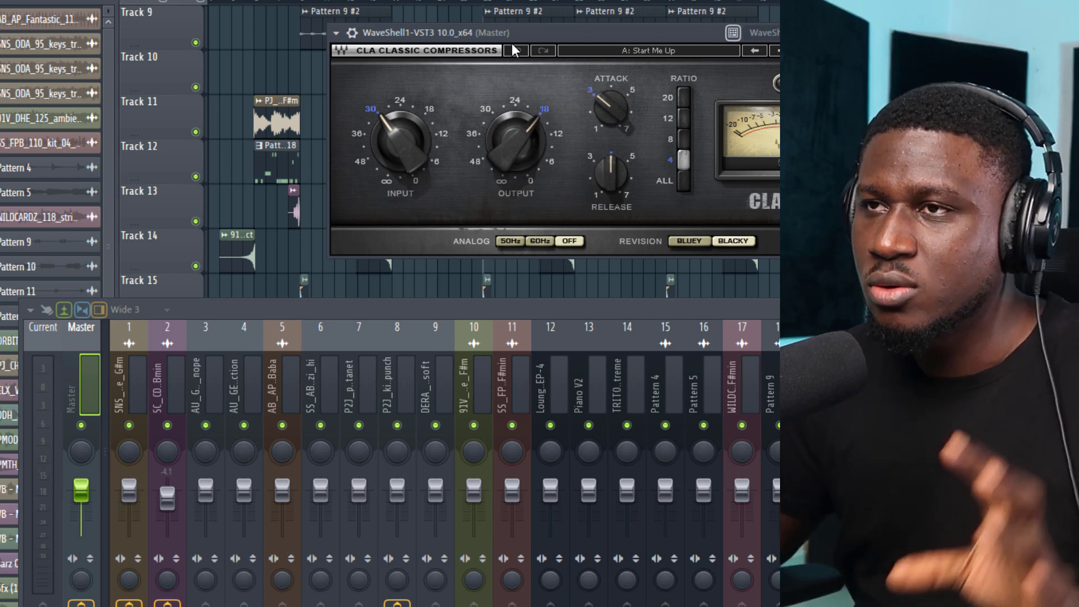
key(space)
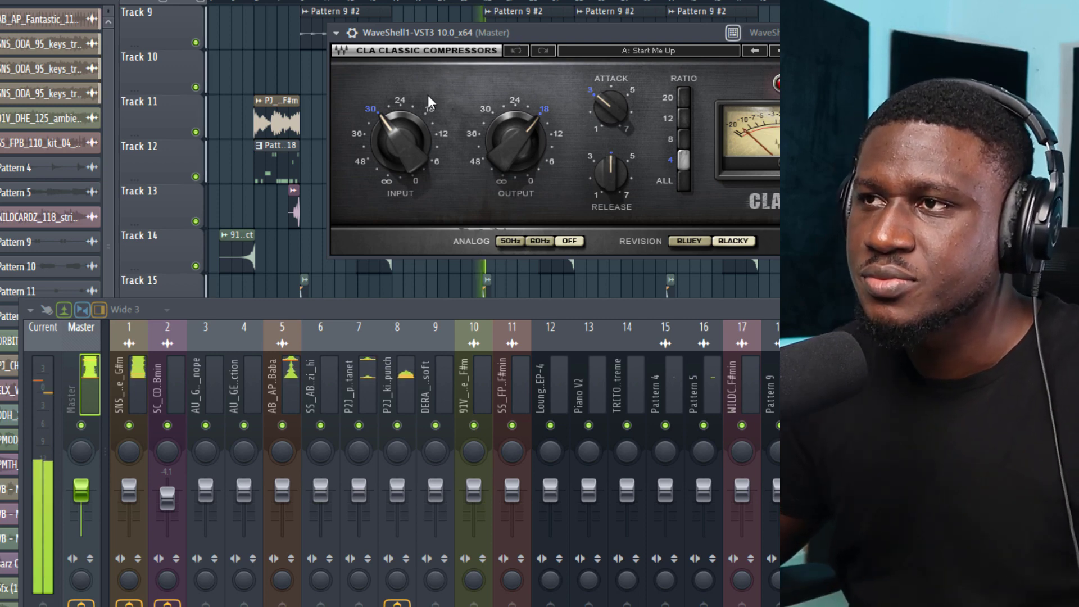
click(353, 32)
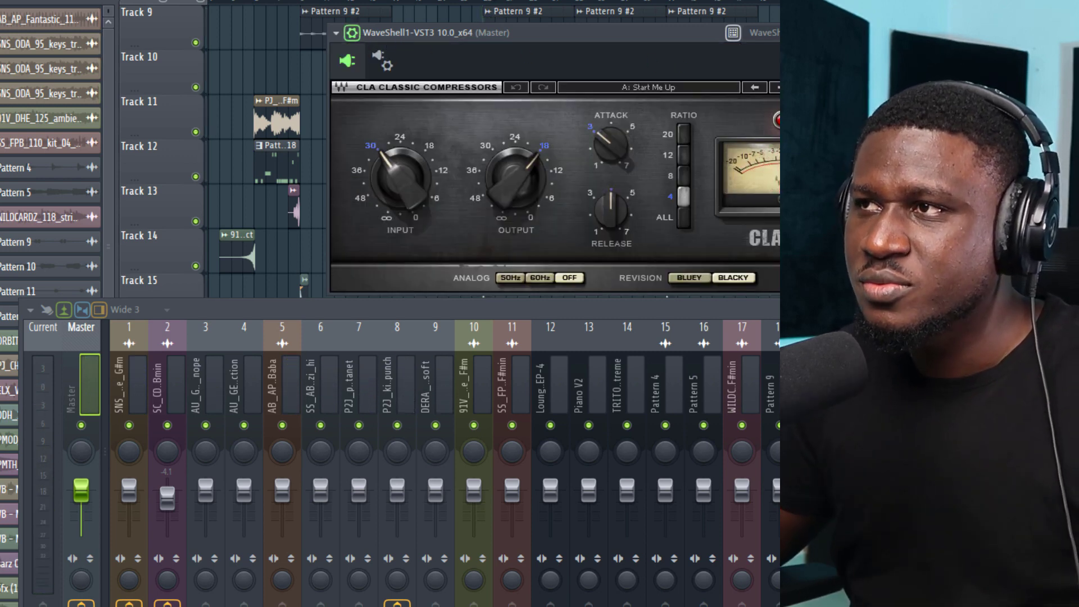
key(space)
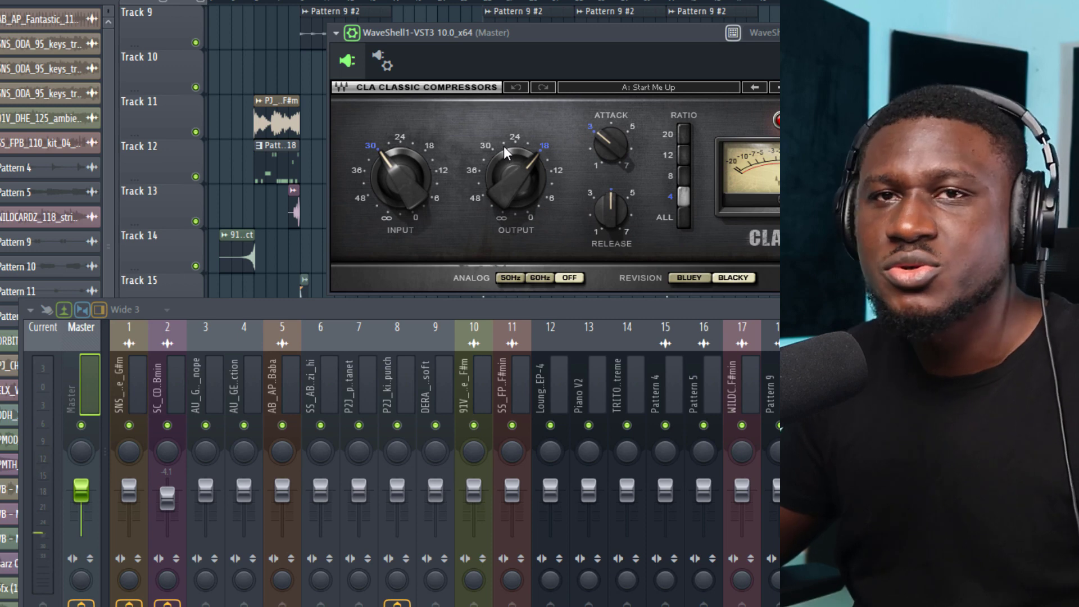
- Raise the CLA-76 input to 6 during playback and set its analog option to 60Hz
mouse_move(410, 160)
mouse_down()
mouse_move(411, 143)
mouse_move(400, 176)
mouse_up()
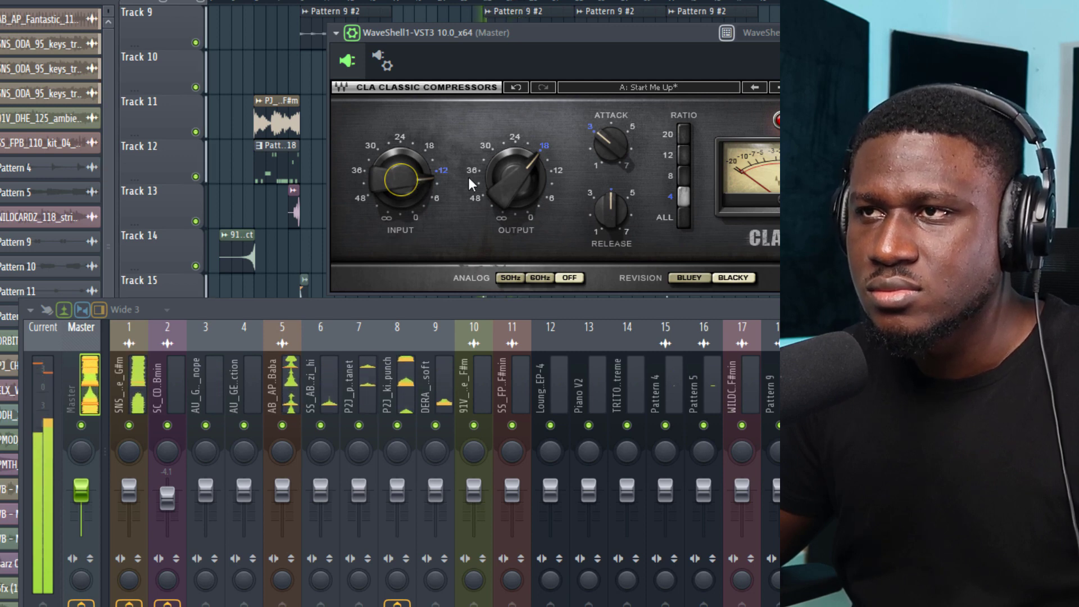
drag(403, 181, 402, 179)
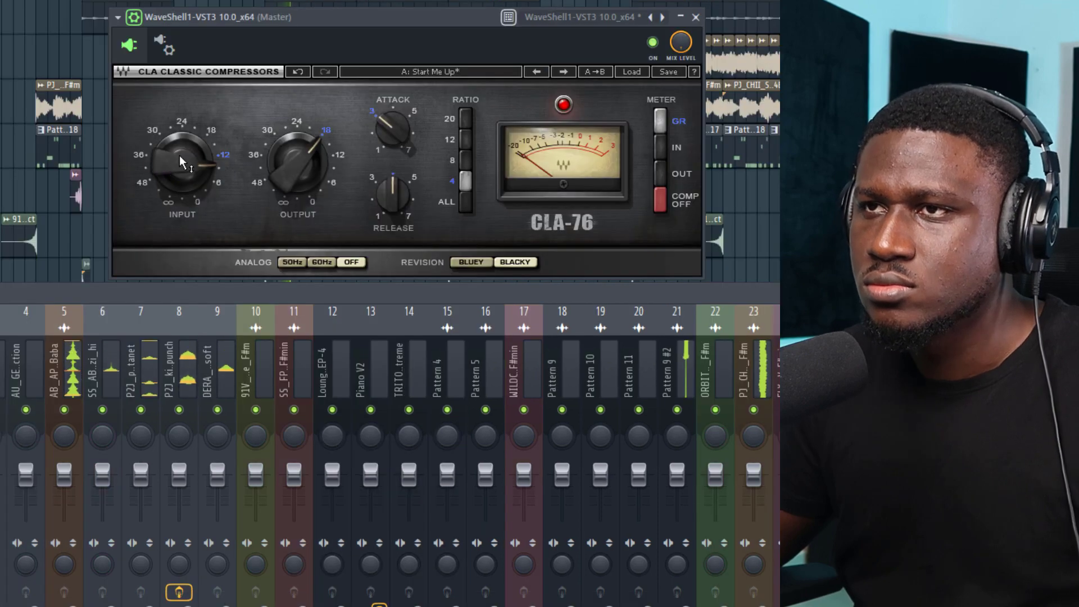
drag(399, 172, 400, 167)
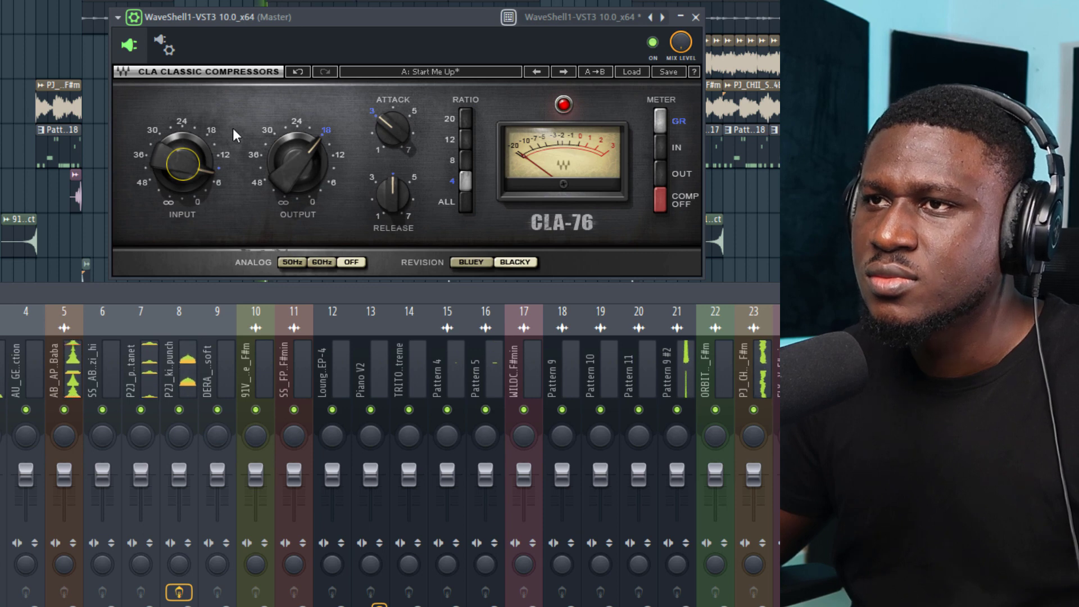
drag(184, 166, 183, 163)
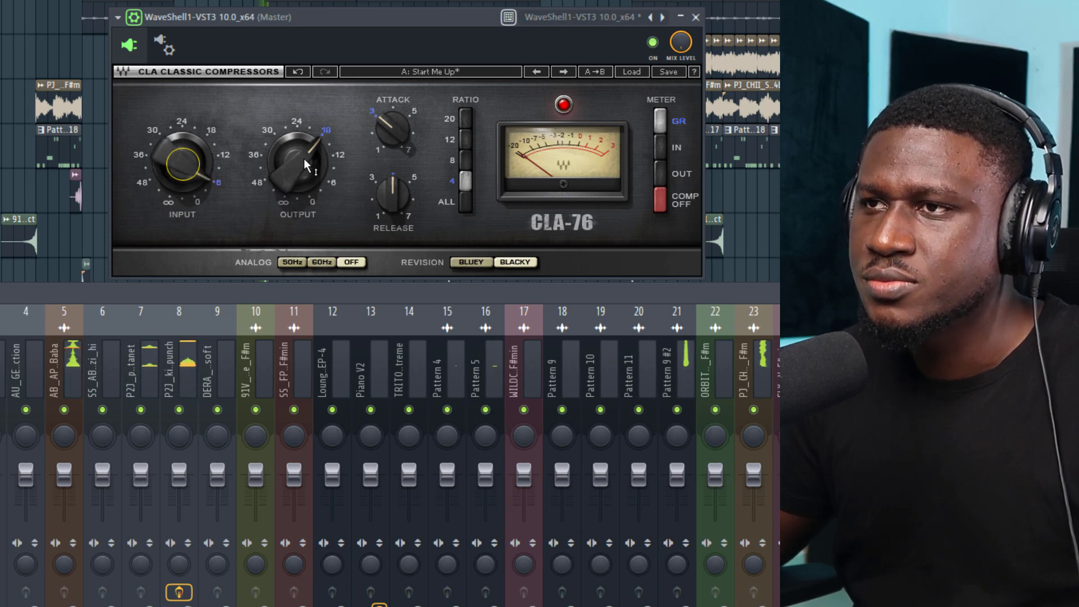
mouse_move(286, 189)
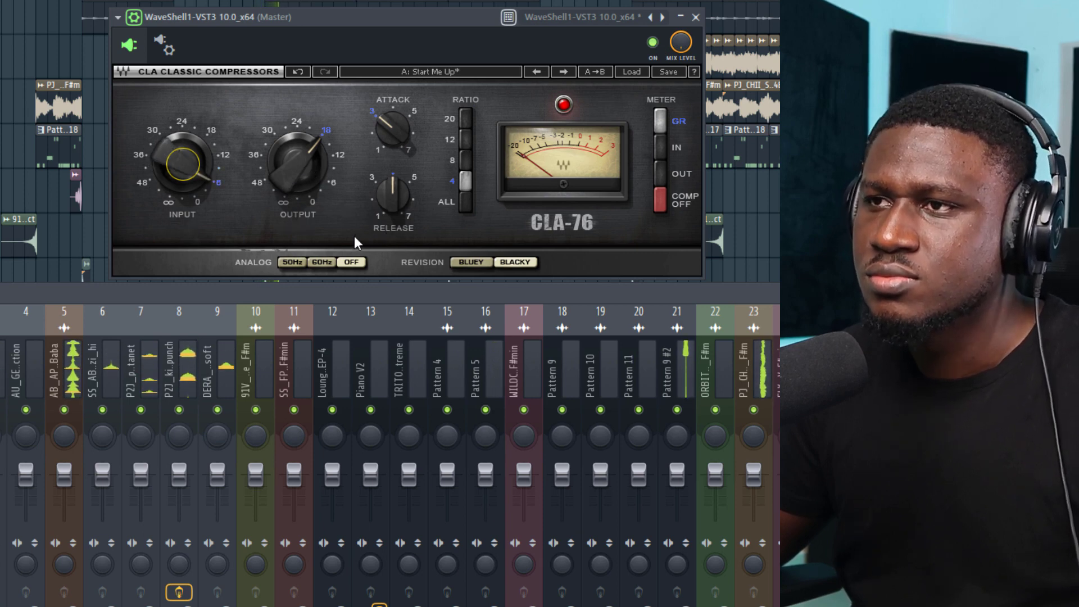
click(301, 260)
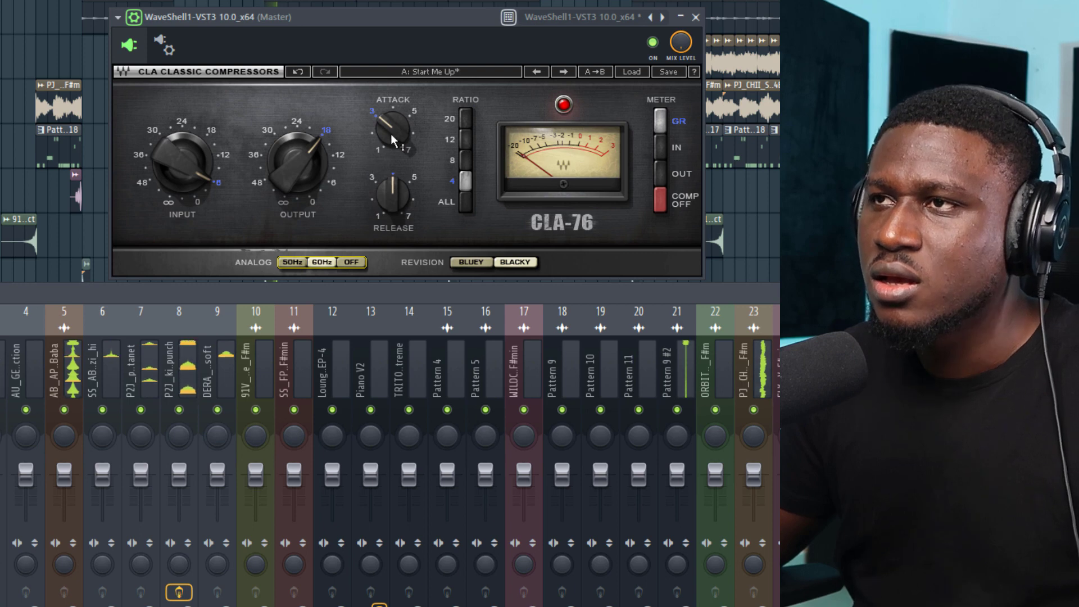
- Compare the beat with the compressor bypassed and active, and slightly raise the gain of the Master's Fruity Limiter
mouse_move(412, 18)
mouse_down()
mouse_move(420, 0)
mouse_move(416, 14)
mouse_up()
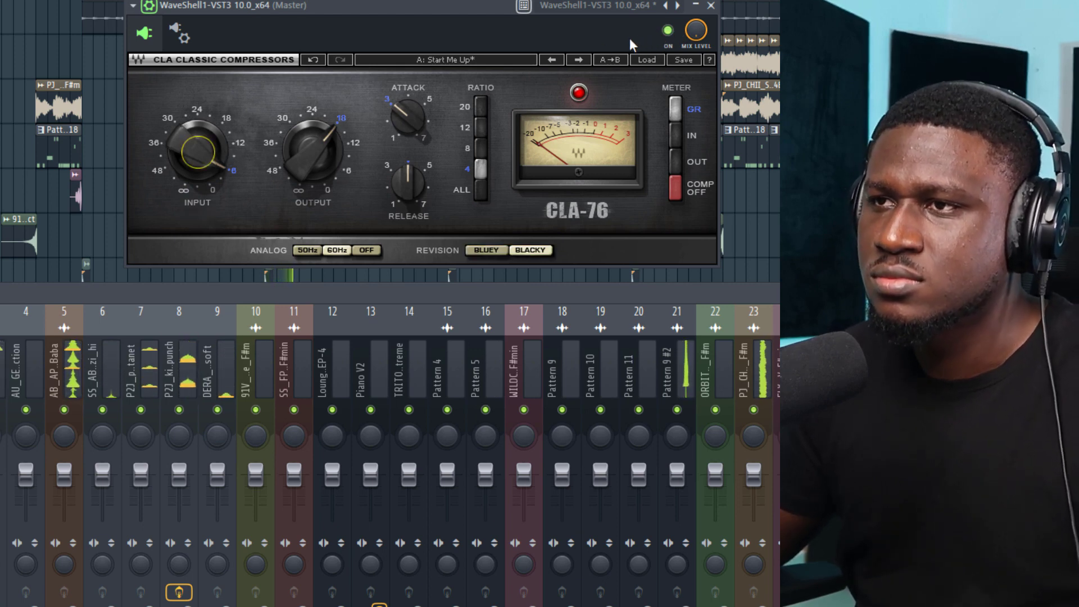
click(668, 31)
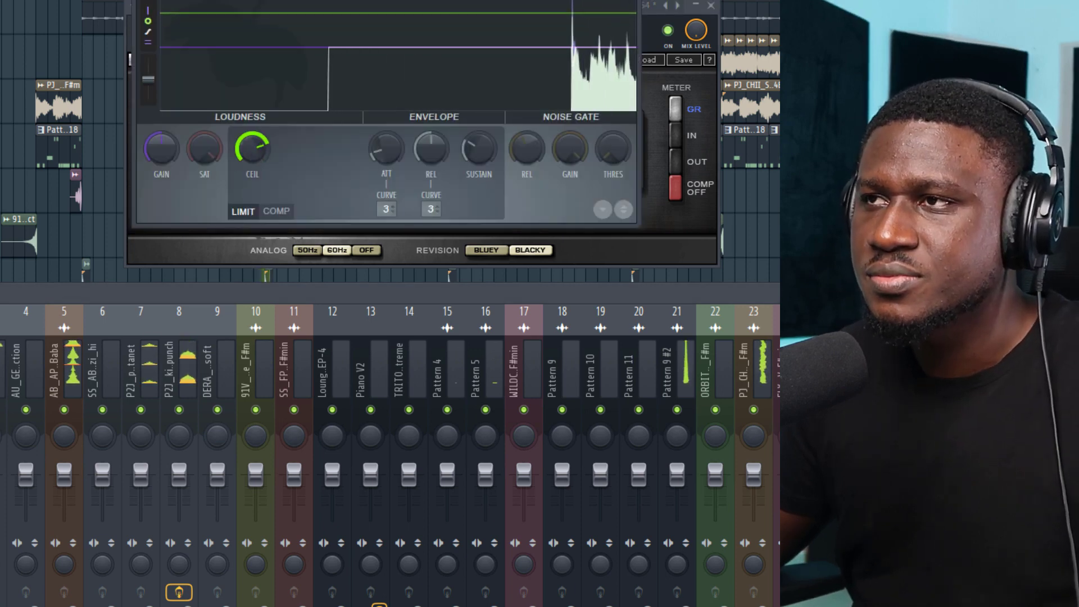
drag(158, 150, 157, 132)
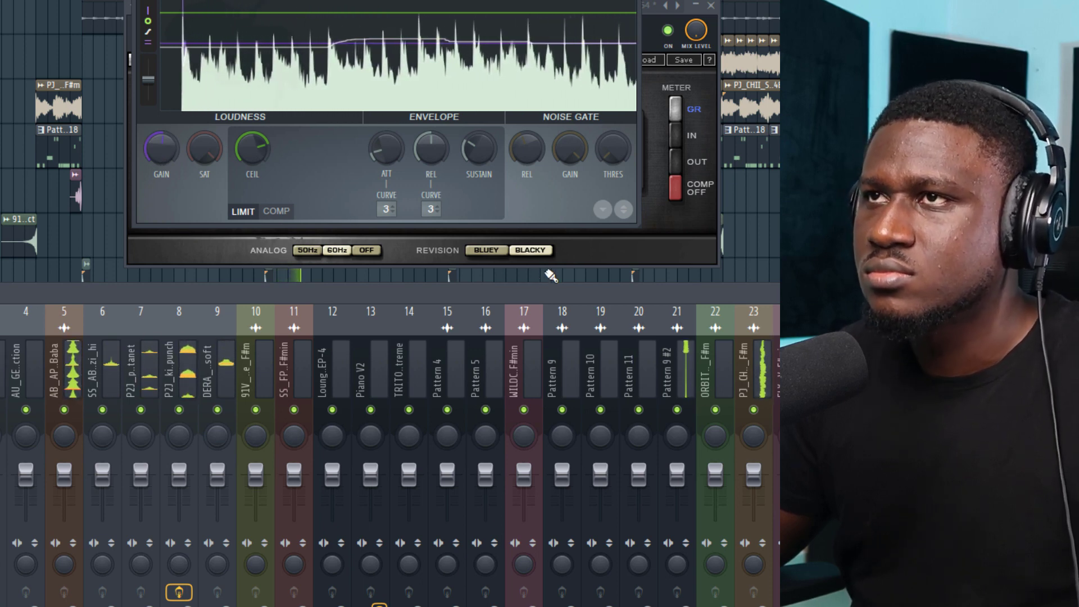
key(space)
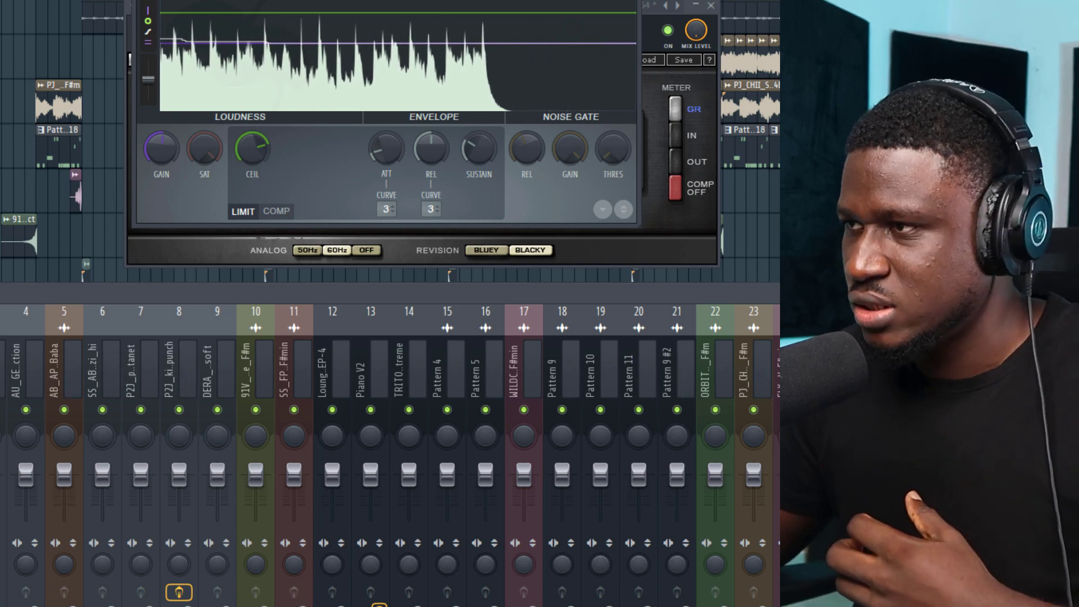
- Add Youlean Loudness Meter 2 to the Master, make its full readout visible and measure the beat's loudness
click(799, 341)
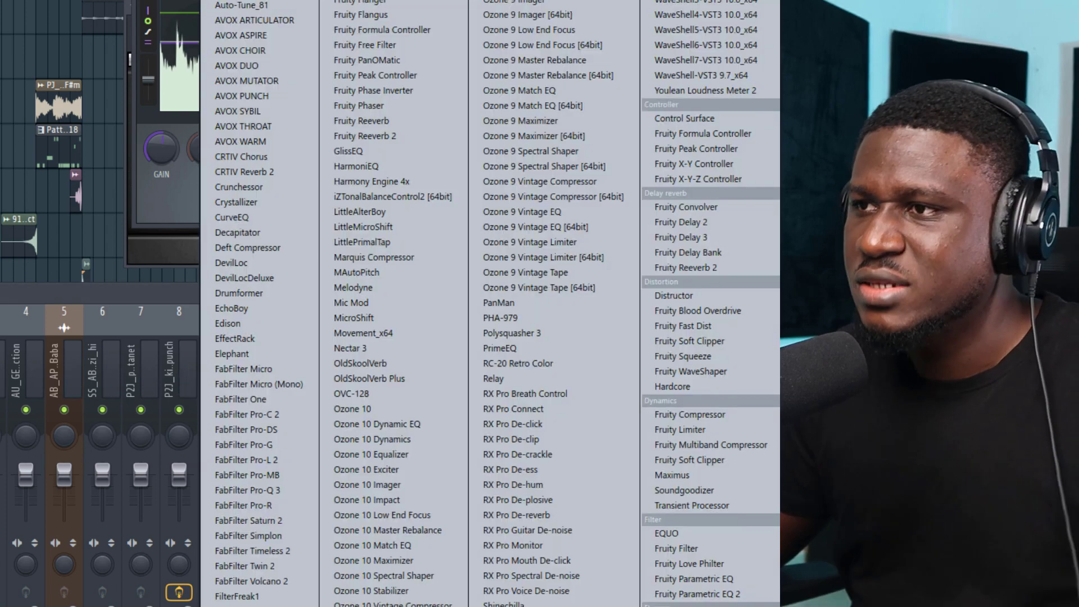
click(699, 90)
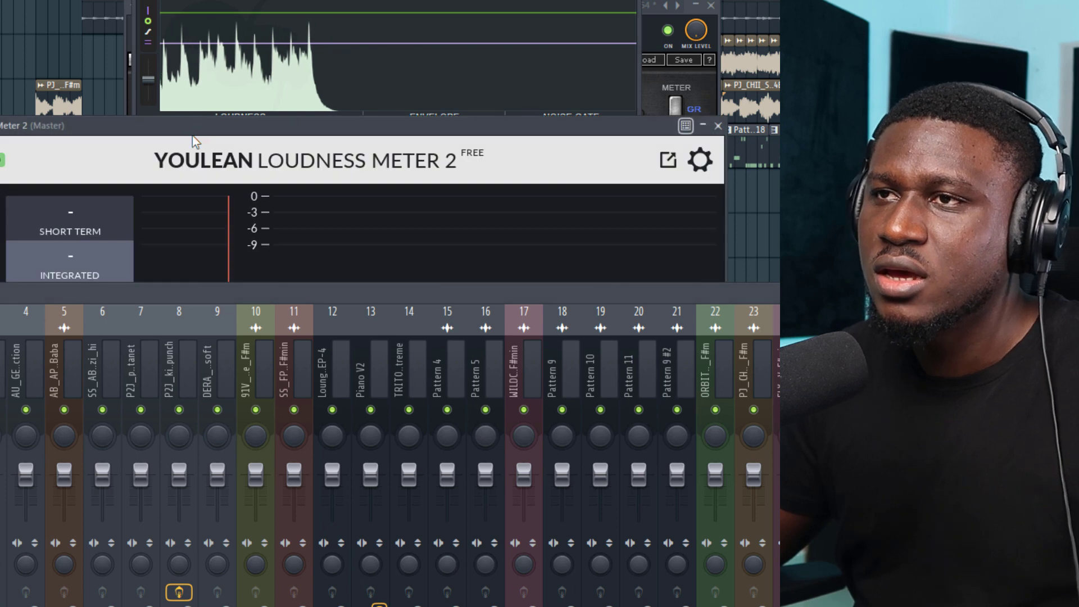
drag(380, 305, 366, 511)
drag(364, 25, 344, 0)
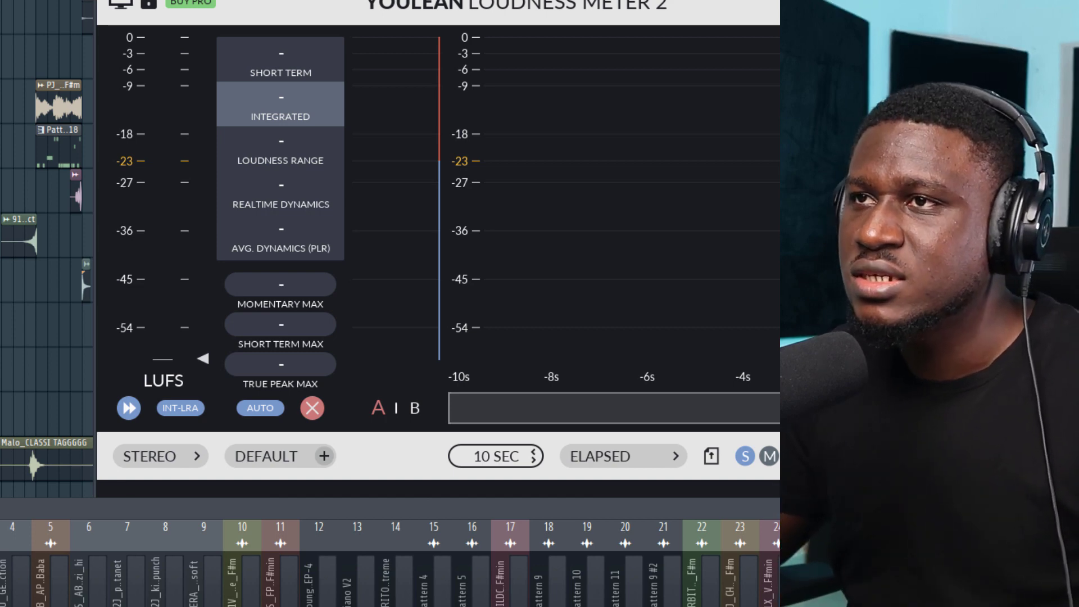
key(space)
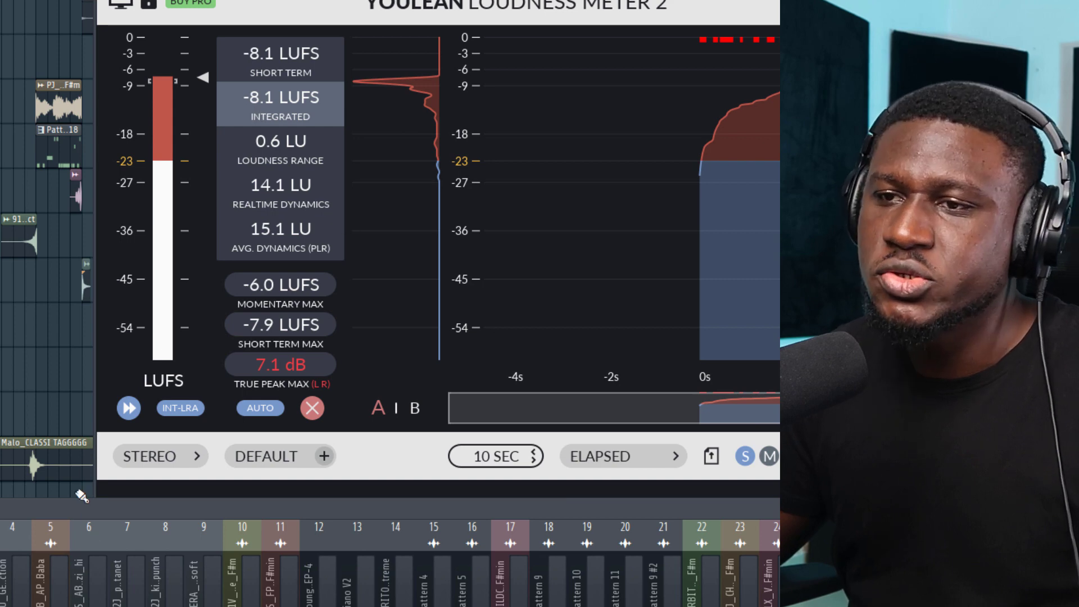
- Lower the Fruity Limiter's gain during playback, and reset the loudness meter to measure the beat again
drag(75, 511, 76, 325)
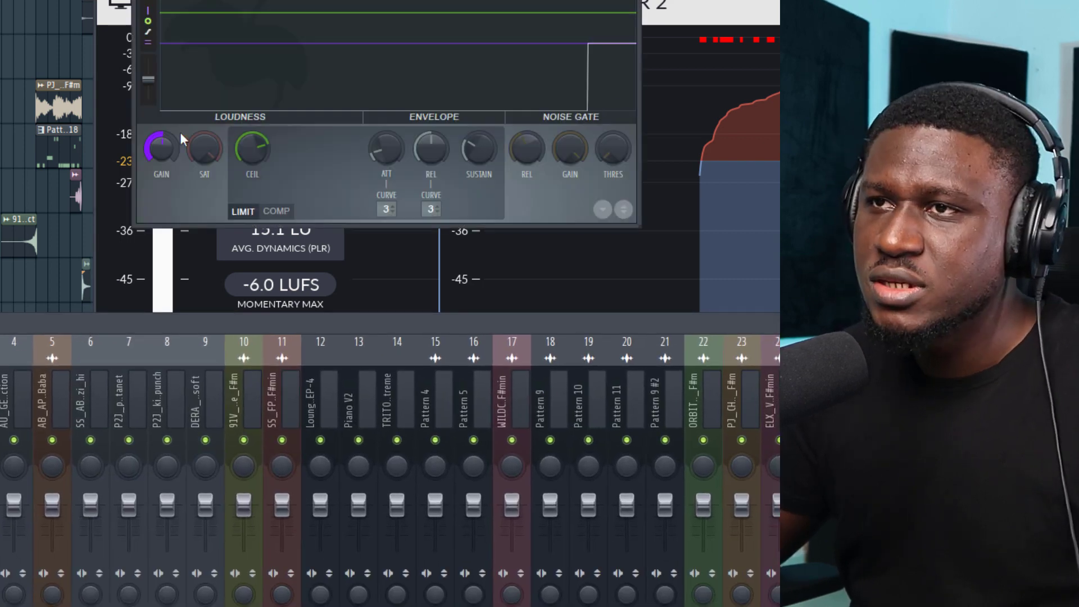
drag(180, 133, 181, 163)
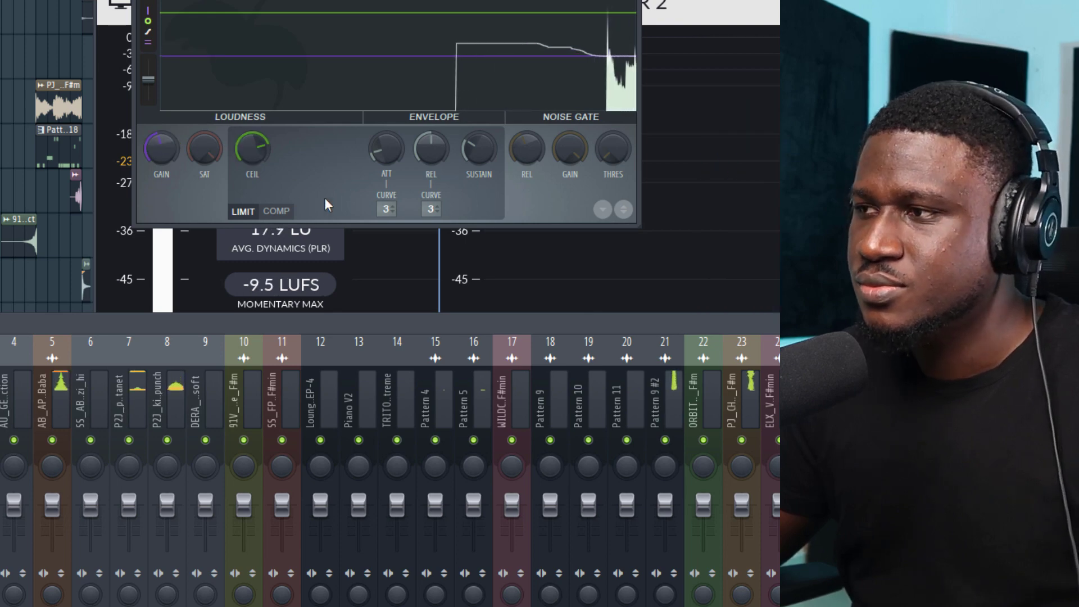
click(1068, 388)
click(1068, 388)
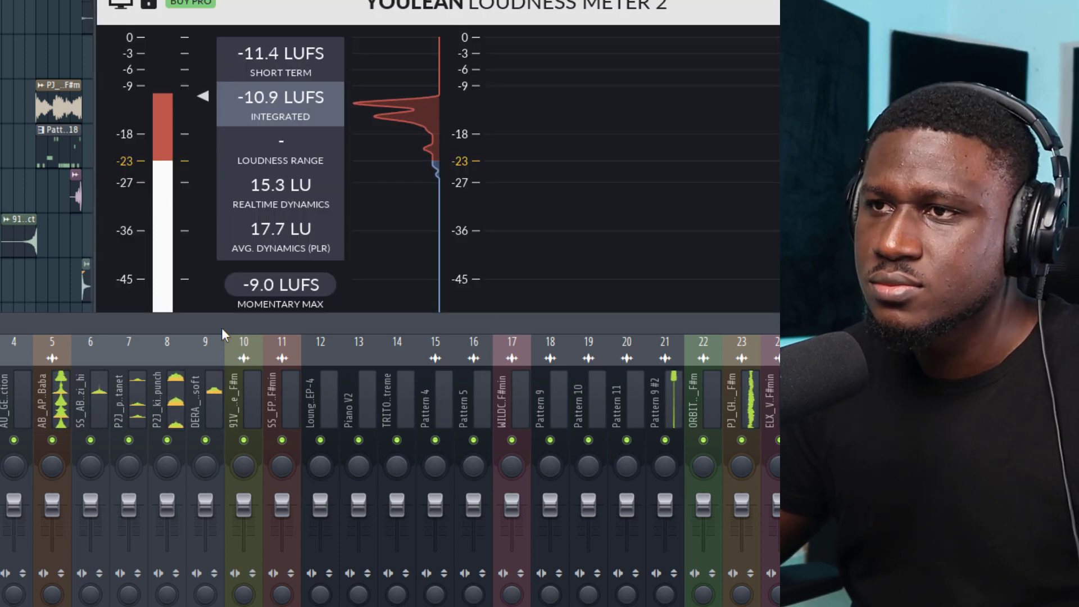
drag(221, 329, 229, 499)
click(312, 408)
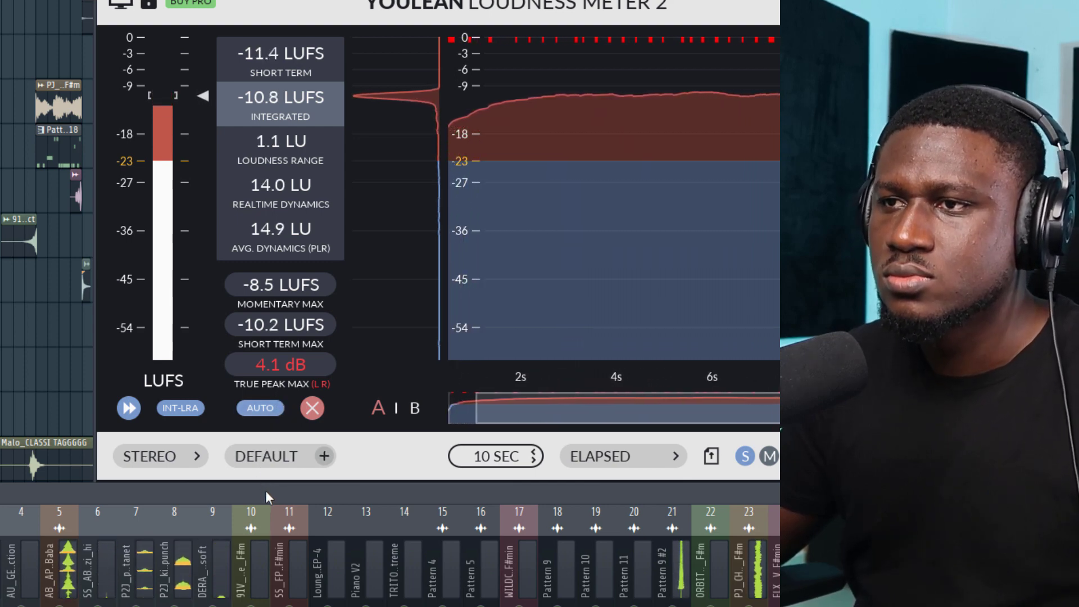
- Disable all four effects on the Master, and re-enable the WaveShell compressor and Fruity Limiter
drag(266, 490, 297, 301)
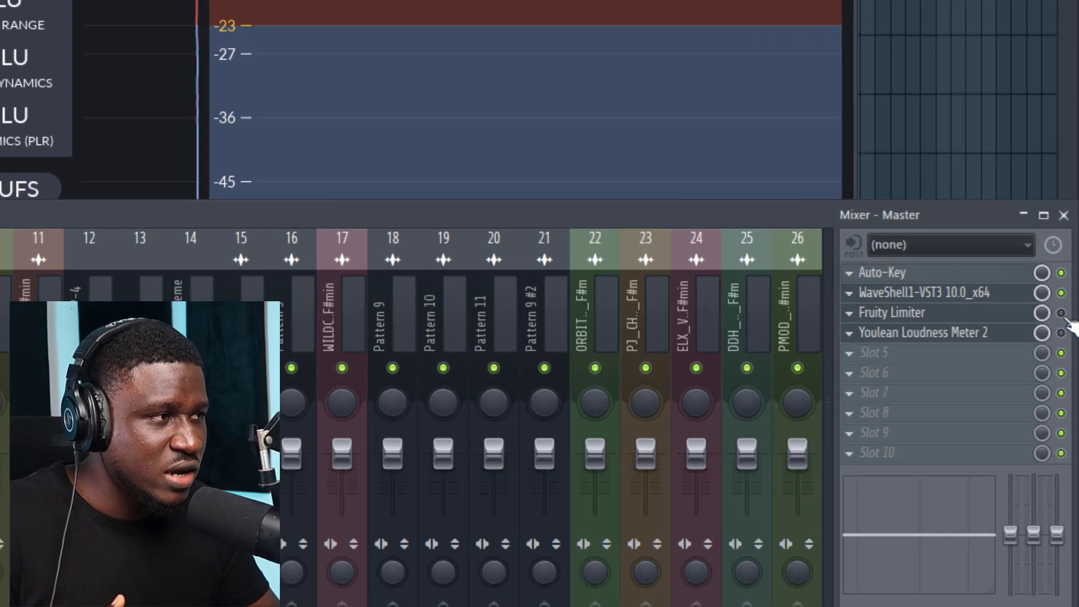
drag(1067, 365, 1066, 321)
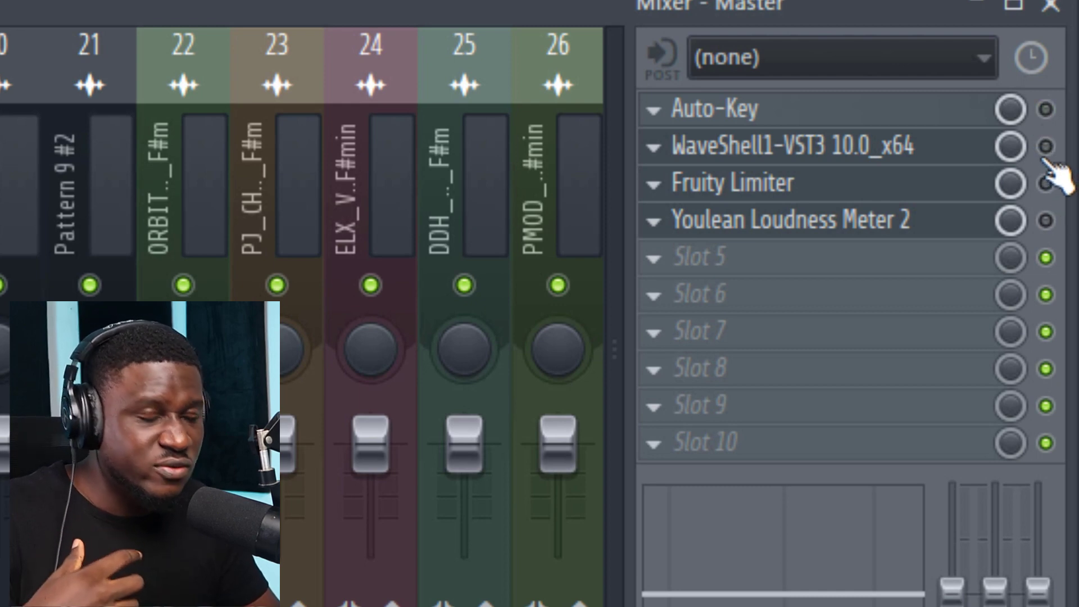
click(1046, 183)
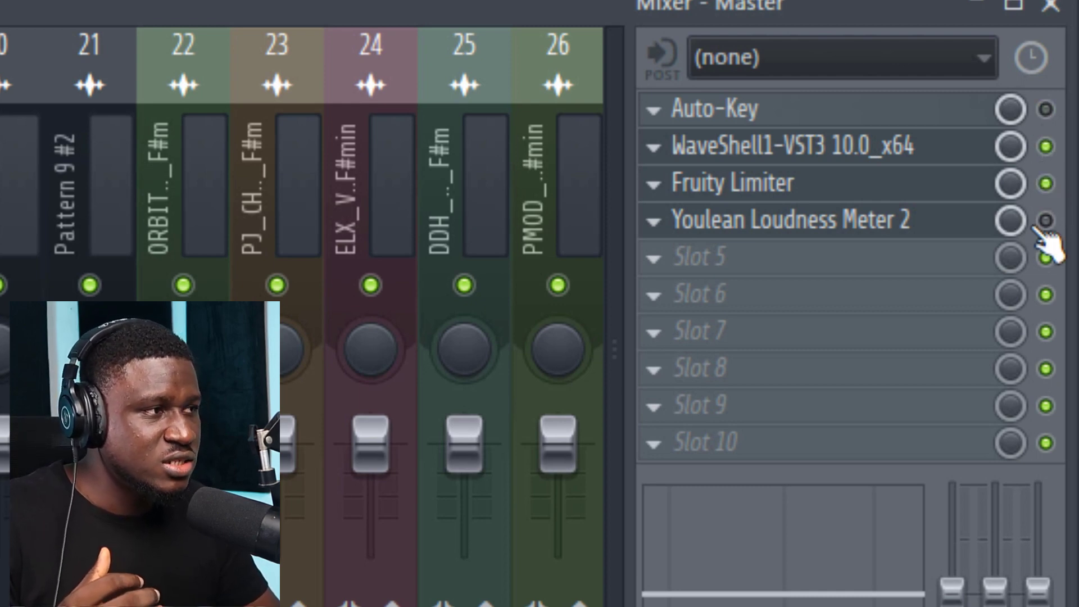